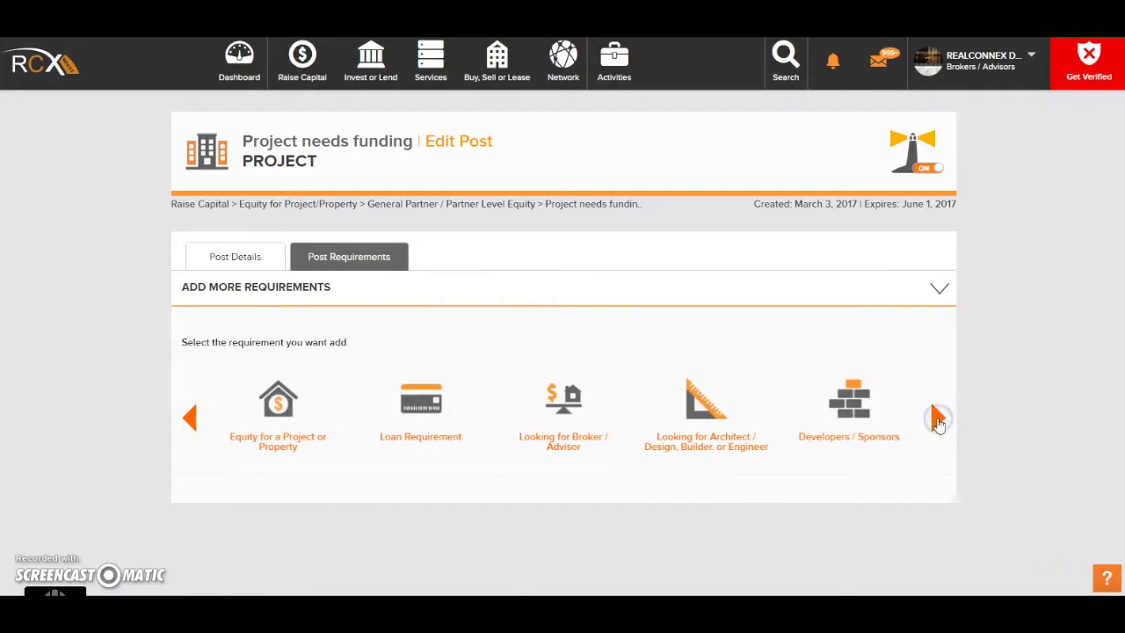
# Browse the requirement types that can be added to the project post, from equity and loans to insurance, crowdfunders and professional services
pyautogui.click(936, 419)
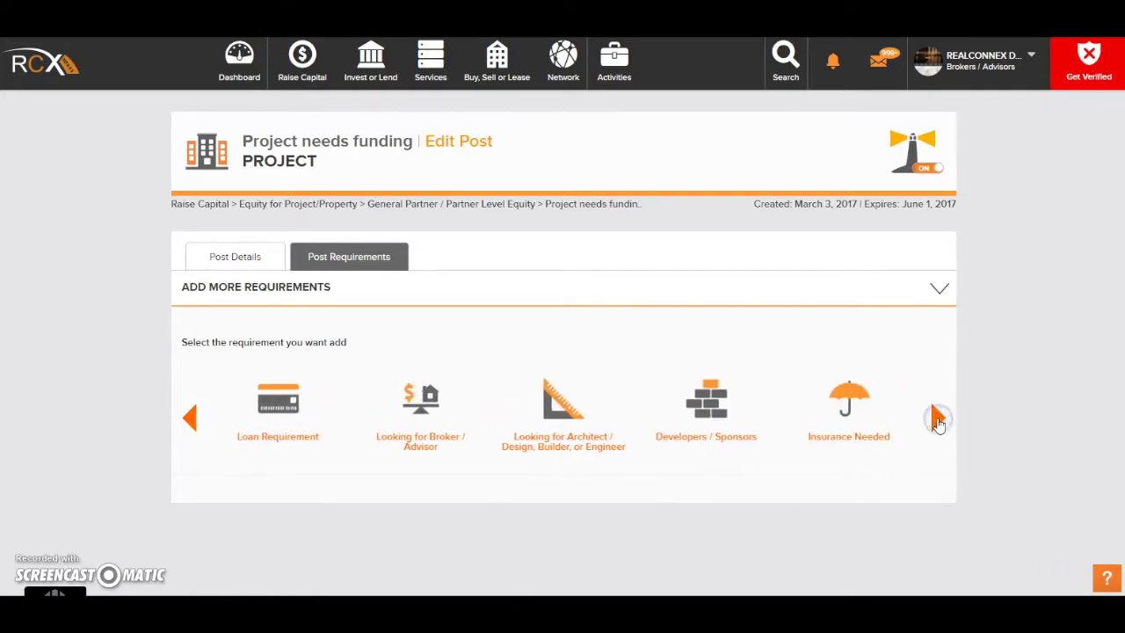
pyautogui.click(937, 420)
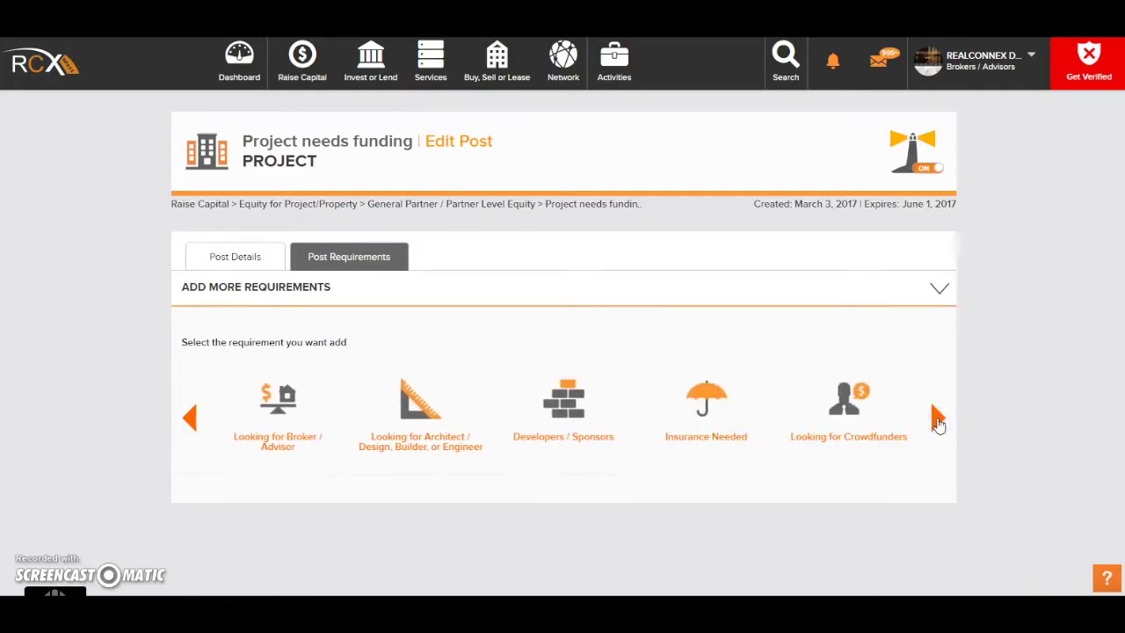
pyautogui.click(937, 419)
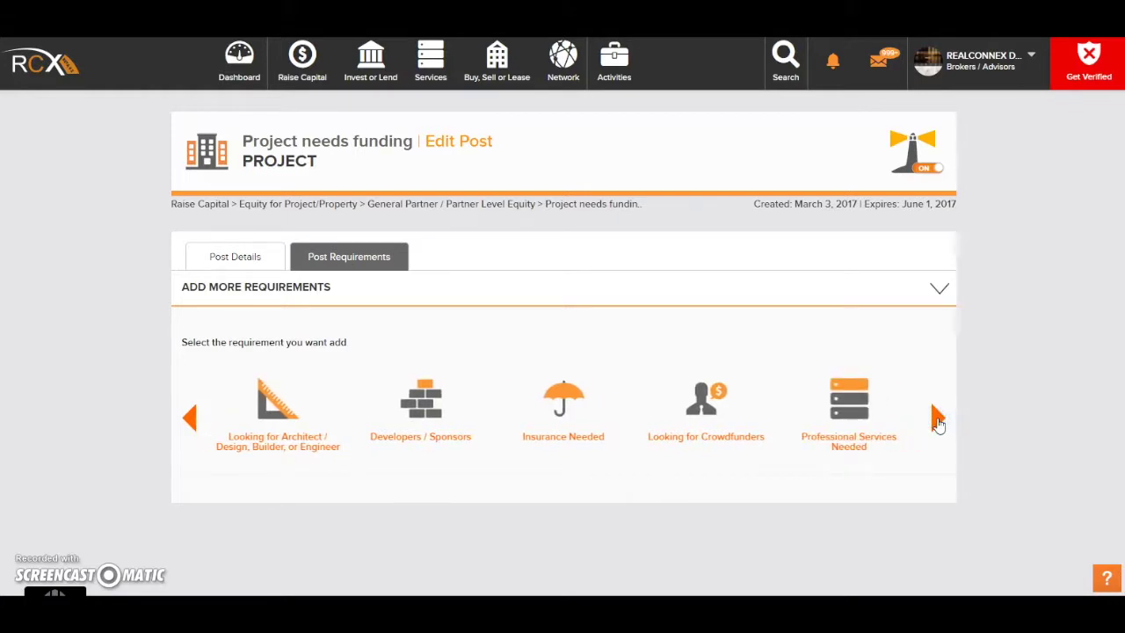
pyautogui.click(937, 420)
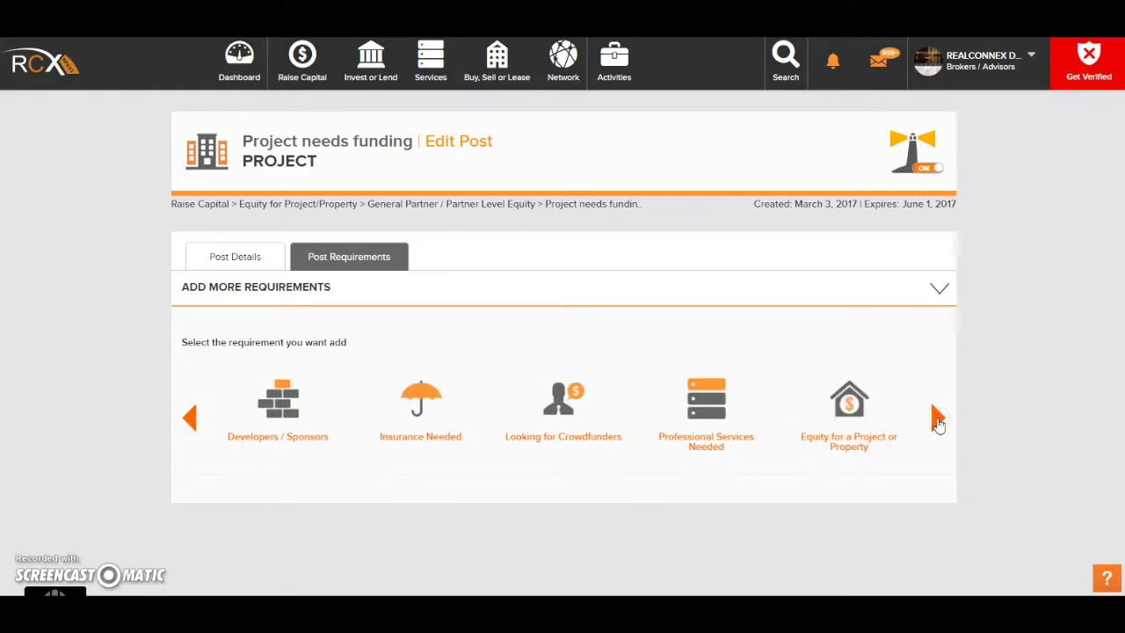
pyautogui.click(936, 419)
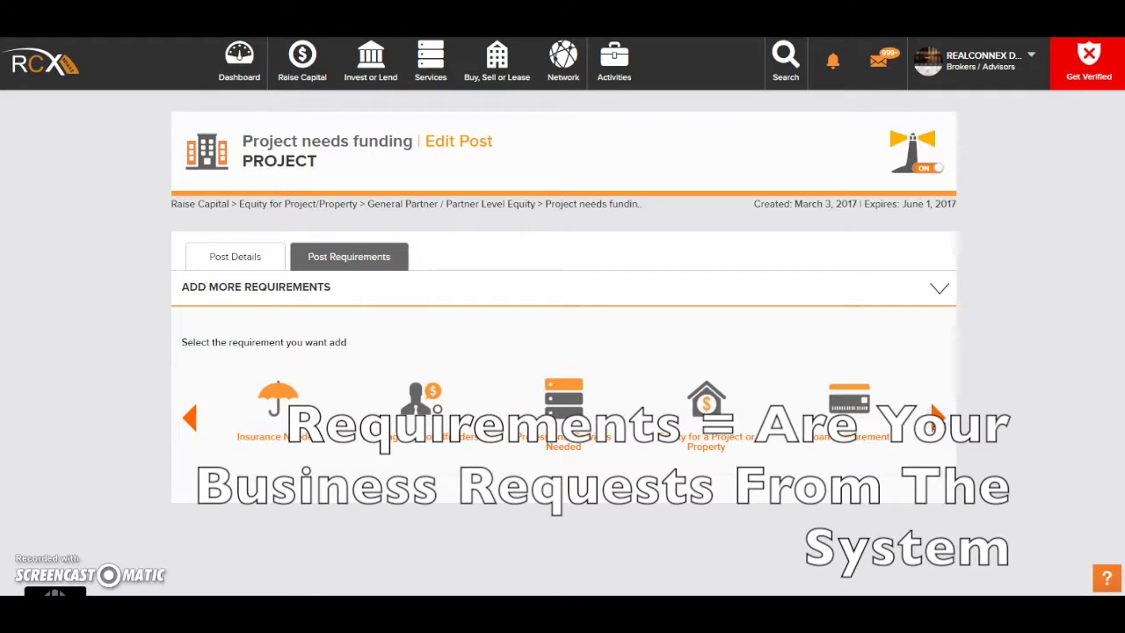
pyautogui.click(937, 419)
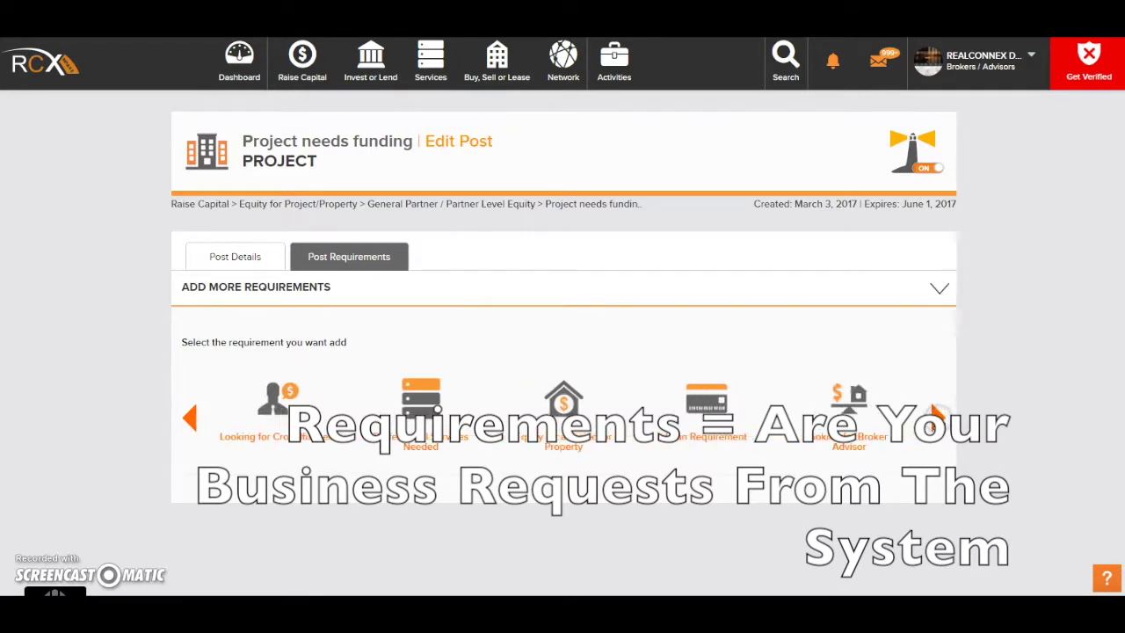
pyautogui.click(937, 419)
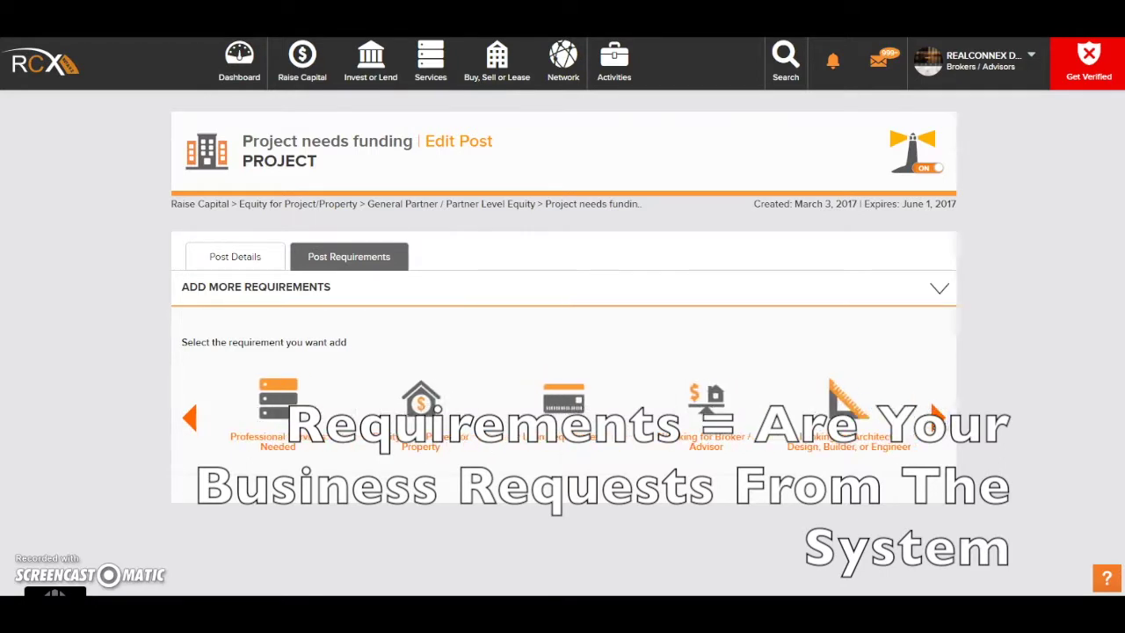
pyautogui.click(937, 419)
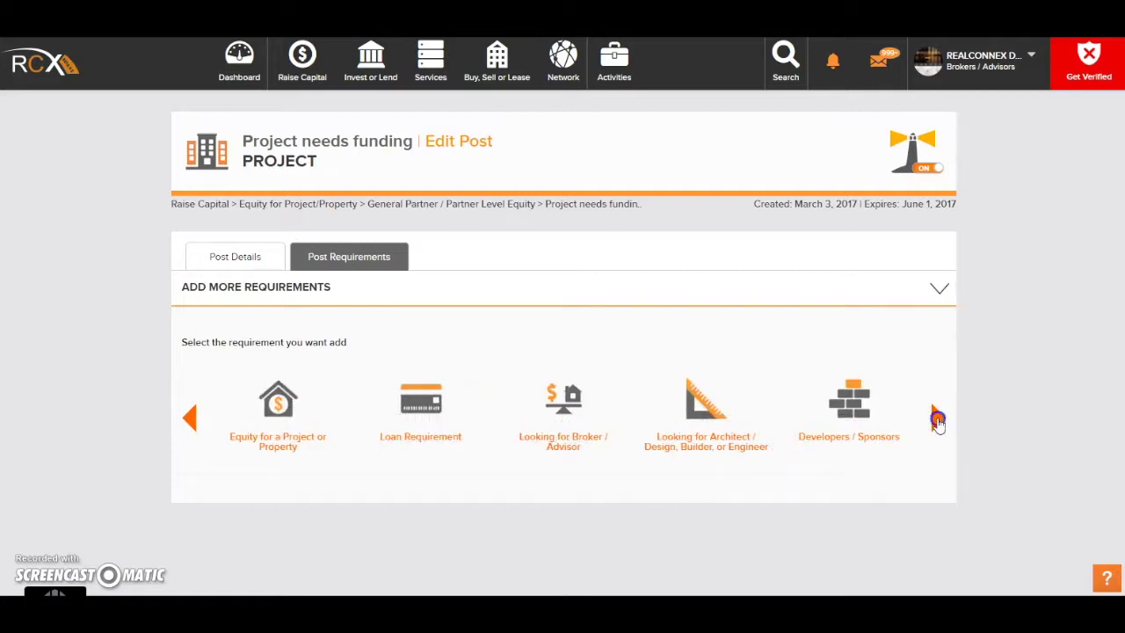
pyautogui.click(937, 419)
pyautogui.click(937, 419)
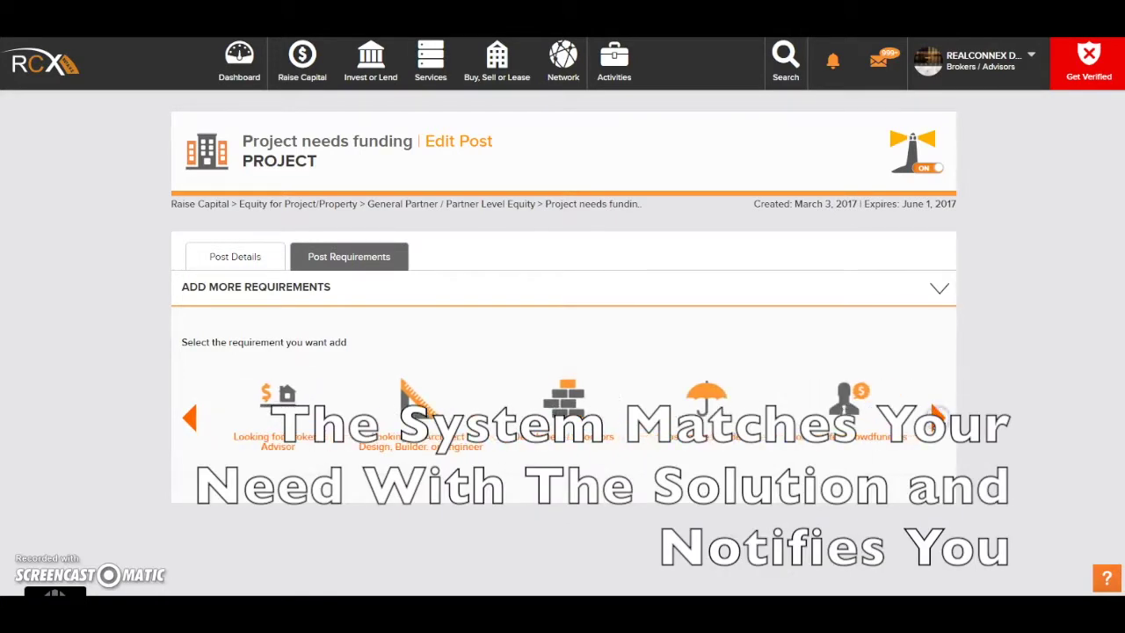
pyautogui.click(937, 419)
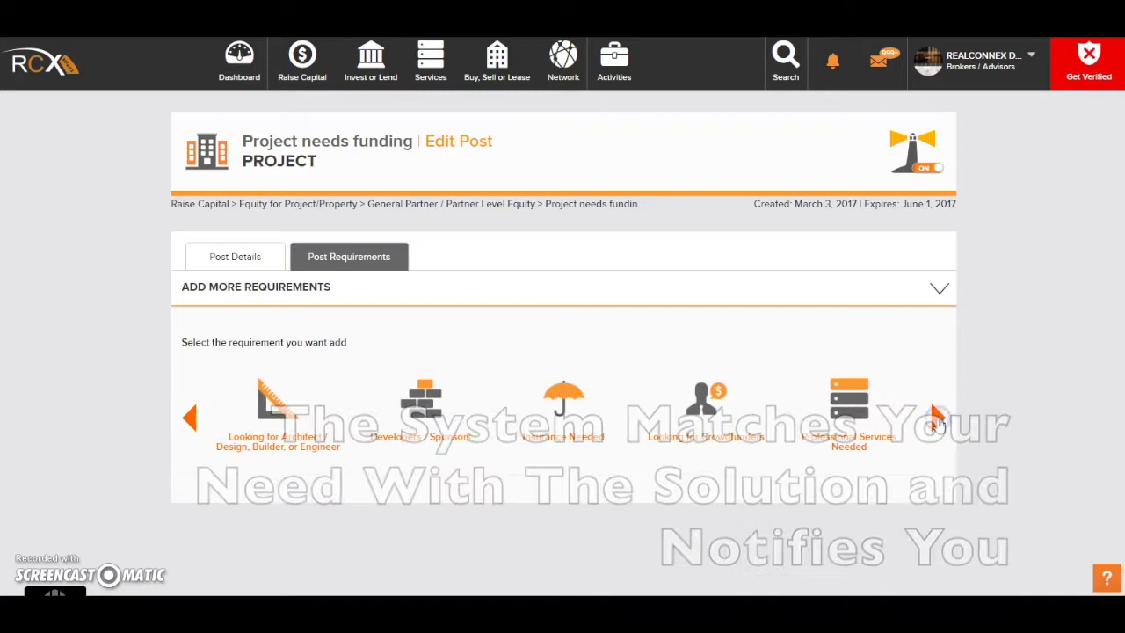
pyautogui.click(936, 419)
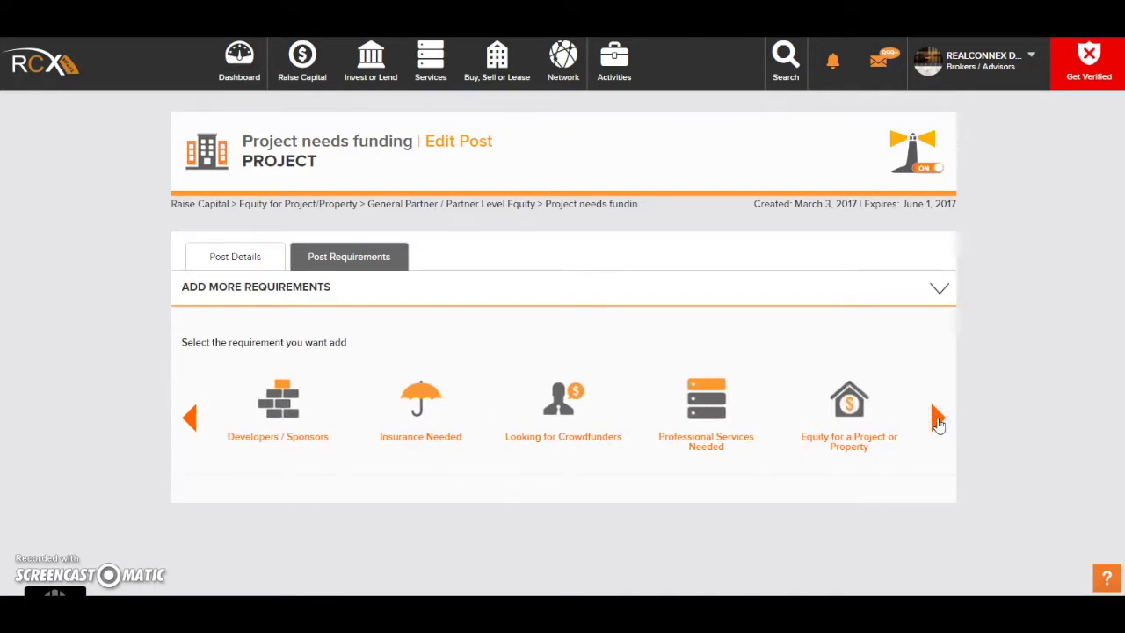
pyautogui.click(937, 419)
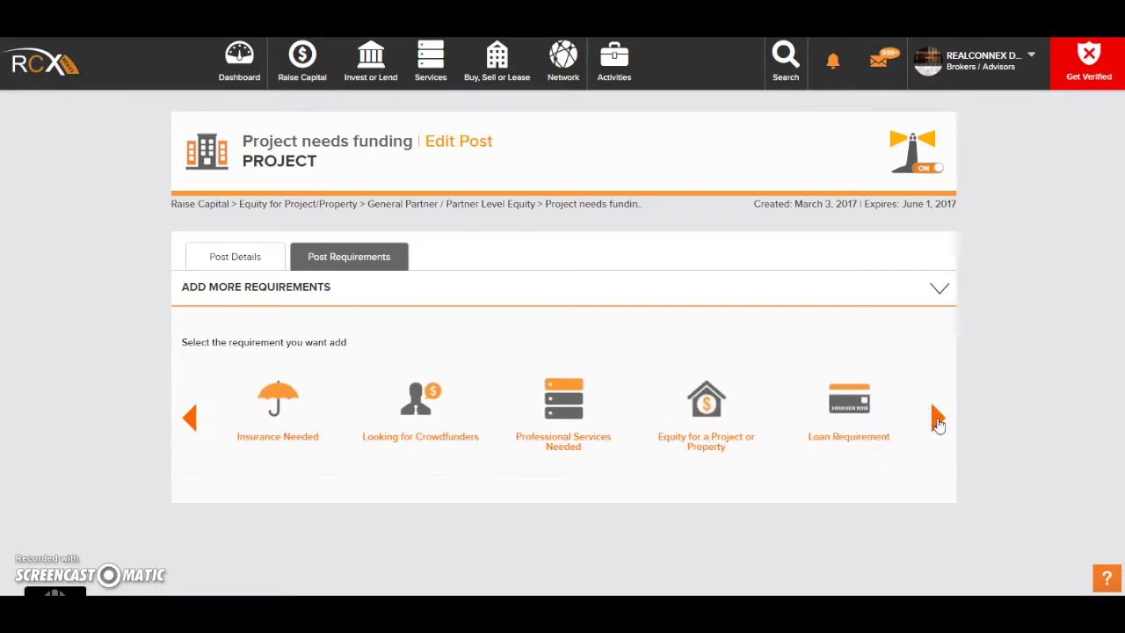
pyautogui.click(937, 419)
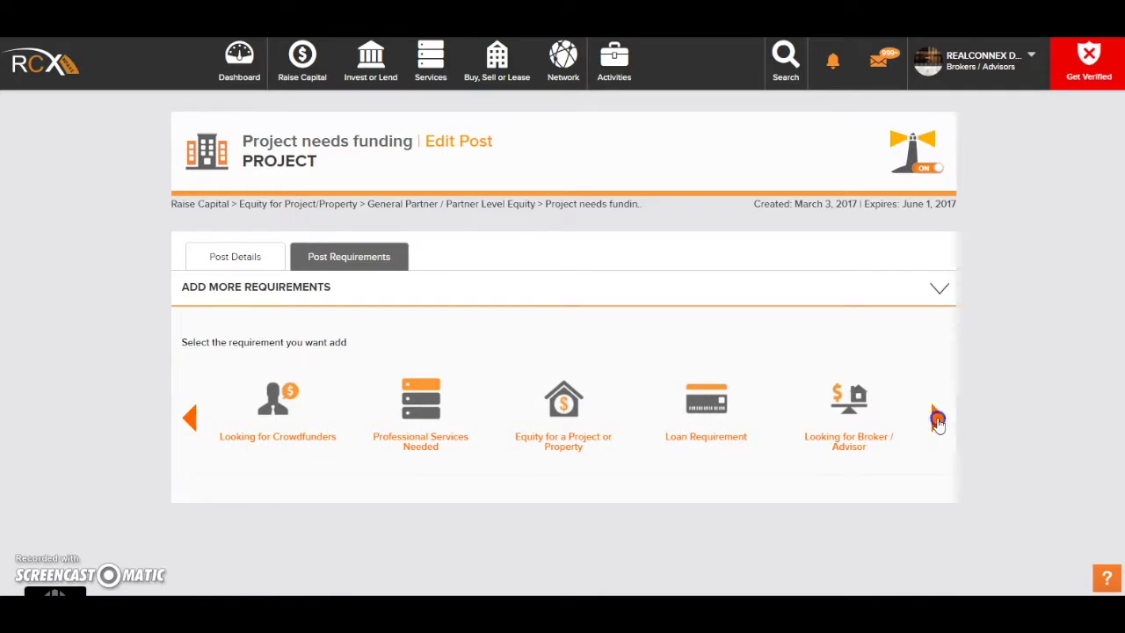
pyautogui.click(936, 419)
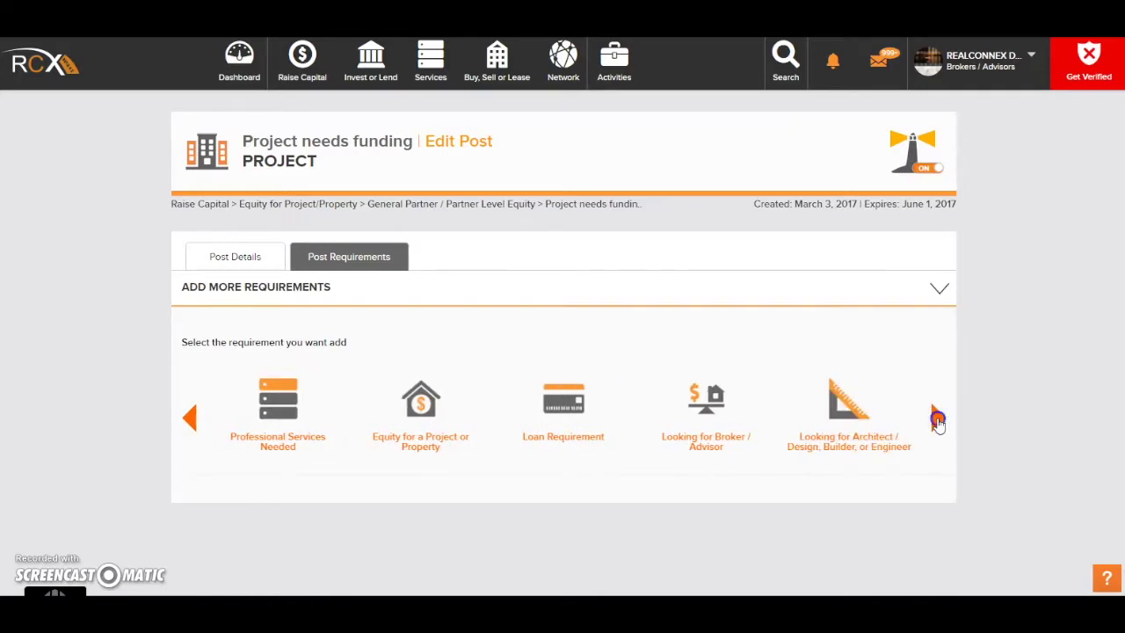
pyautogui.click(937, 419)
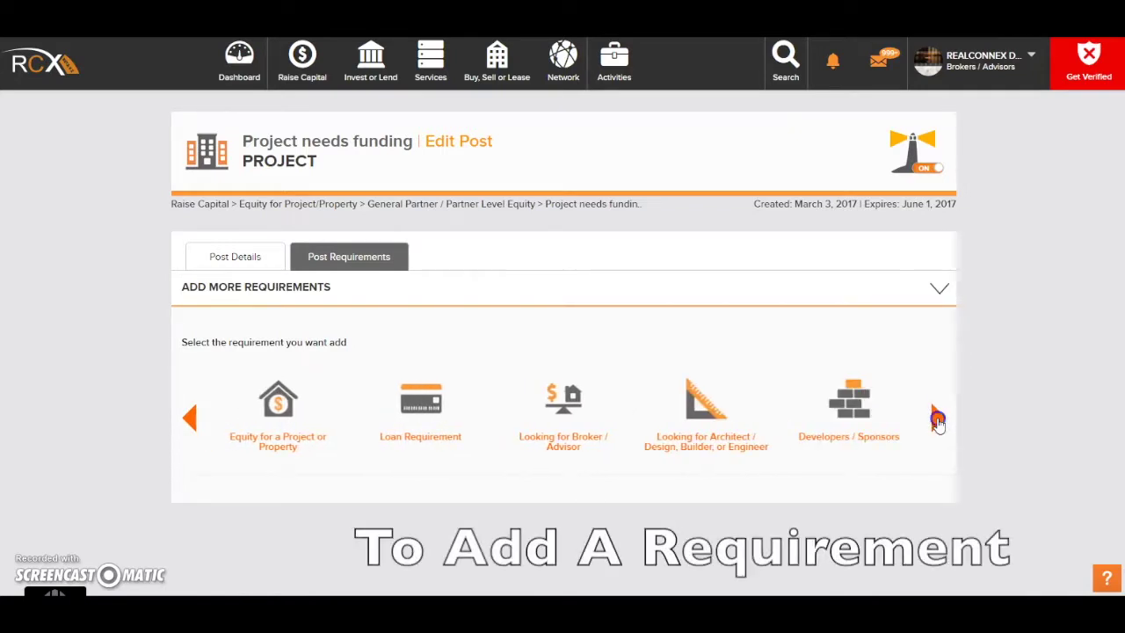
pyautogui.click(936, 419)
pyautogui.click(937, 419)
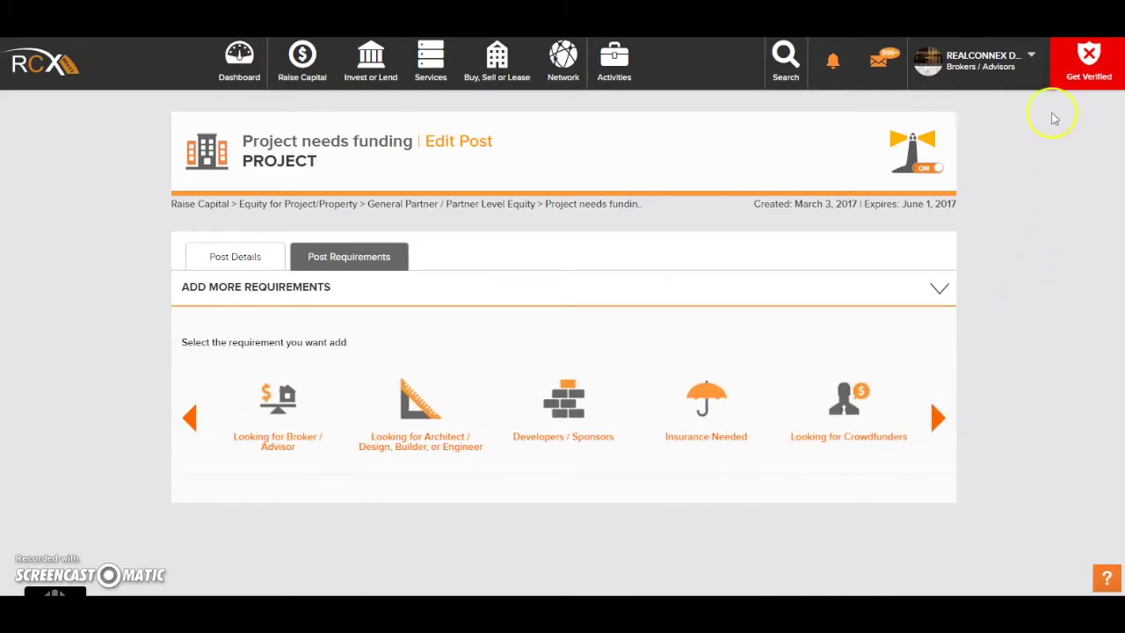
# Open the account's own profile and show its My Requirements list
pyautogui.moveTo(984, 68)
pyautogui.click(940, 108)
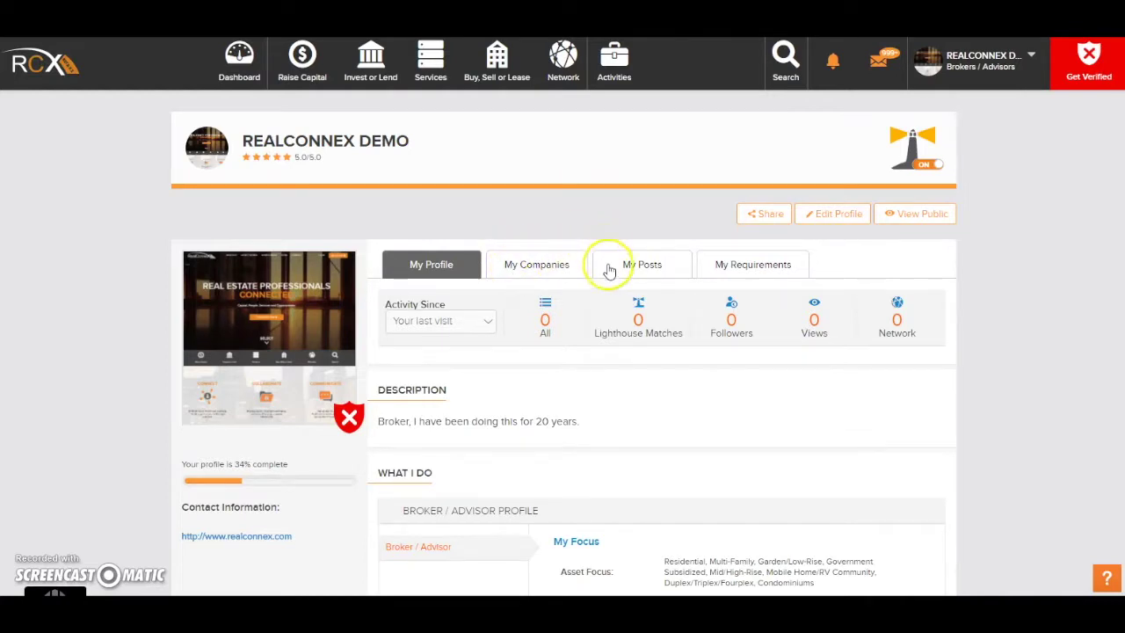
pyautogui.click(722, 267)
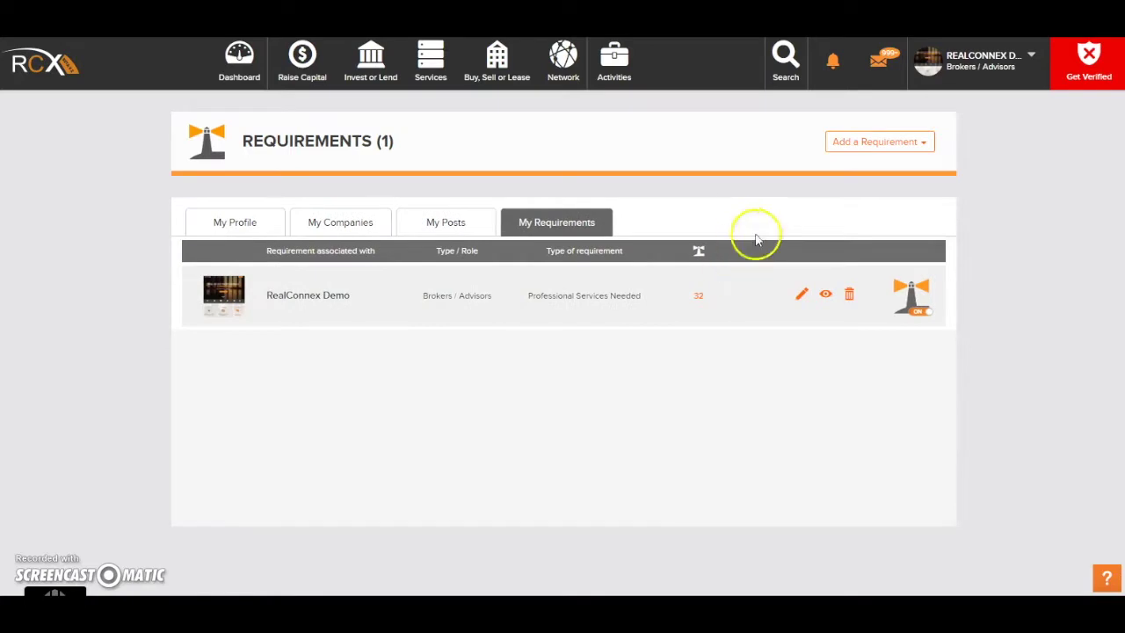
# Start adding a requirement and review what each type can be associated with, including Architect, Operating Partner, Property for Sale, Insurance, Crowdfunders and Professional Services
pyautogui.click(863, 145)
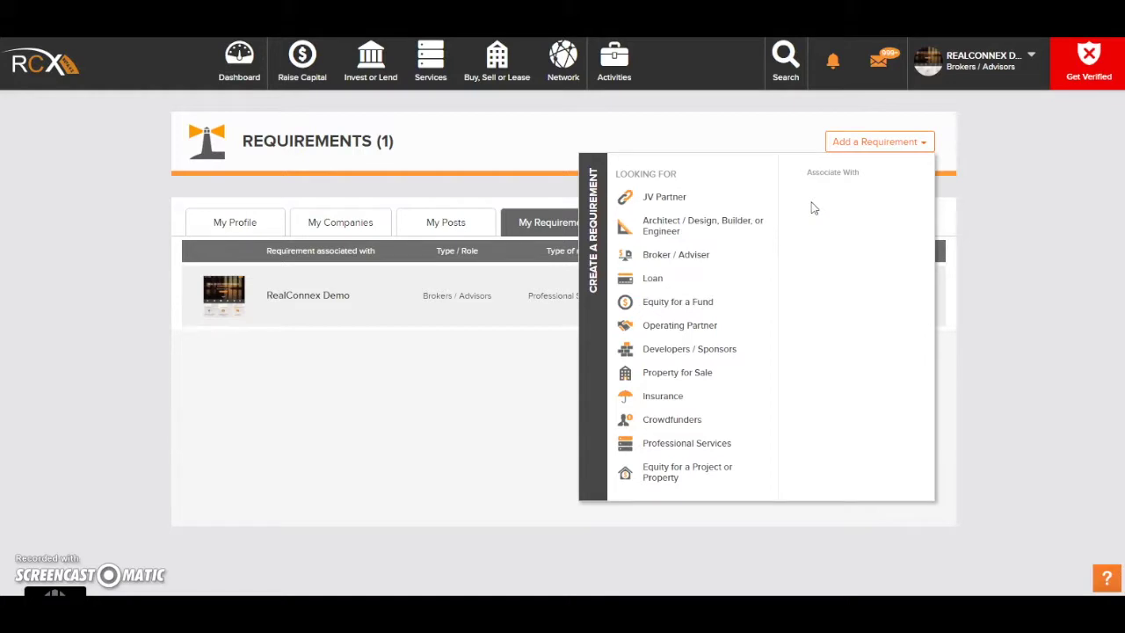
pyautogui.click(753, 231)
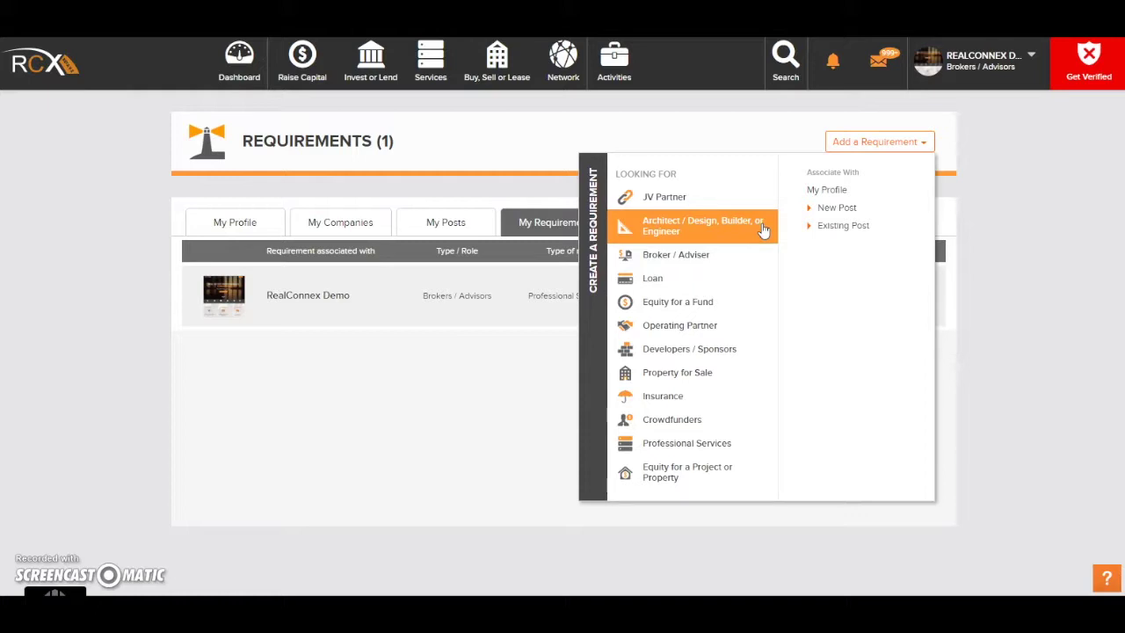
pyautogui.click(707, 330)
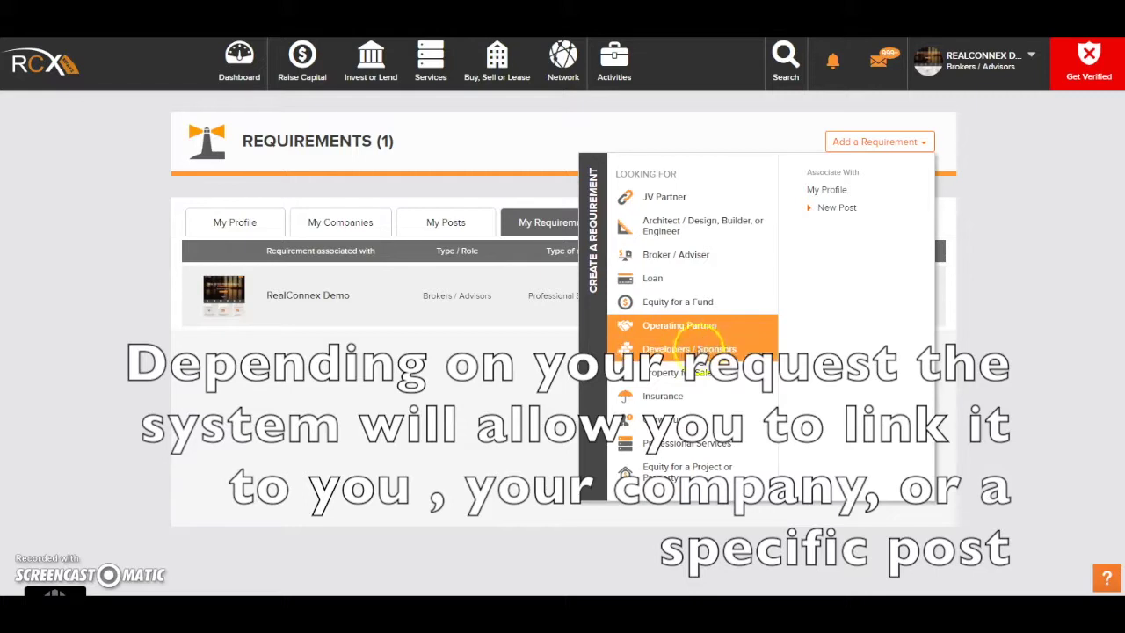
pyautogui.click(696, 373)
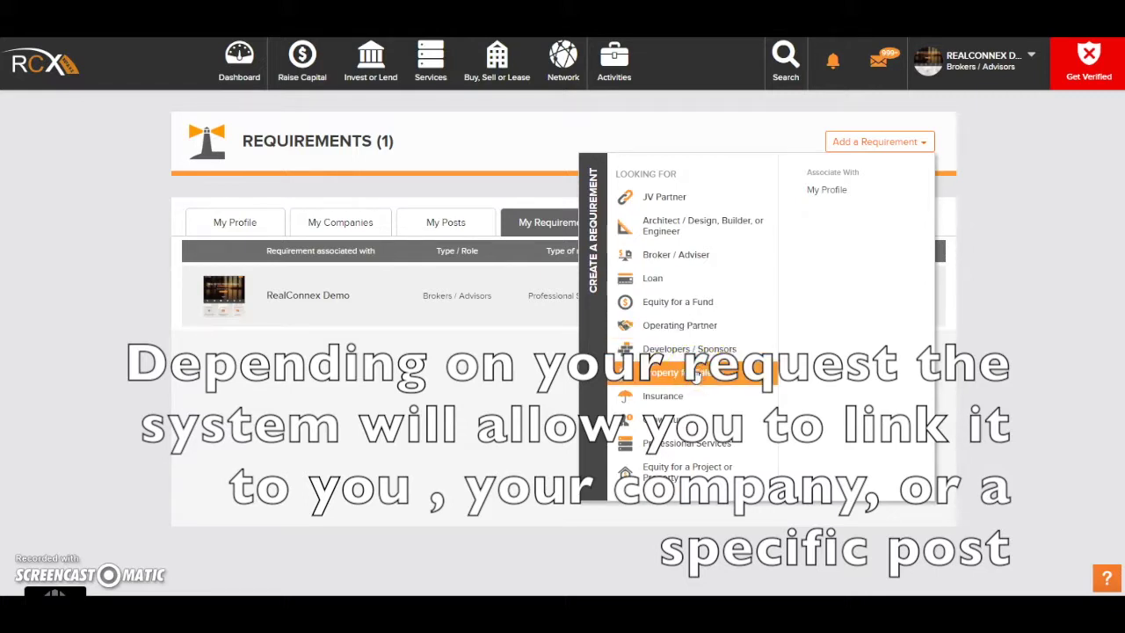
pyautogui.click(676, 397)
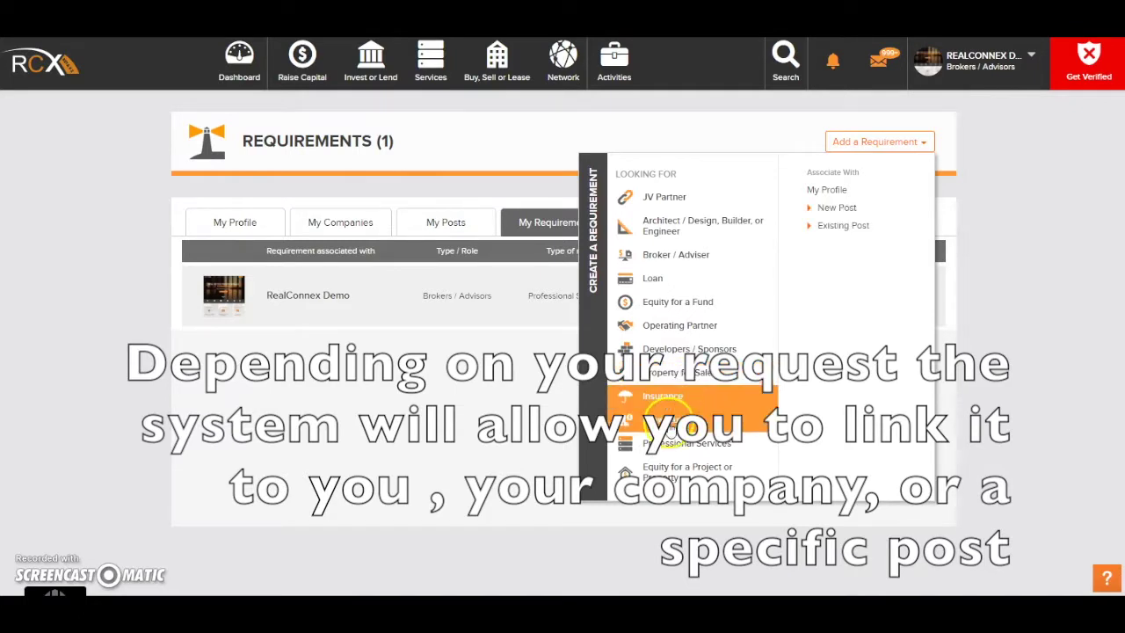
pyautogui.click(670, 422)
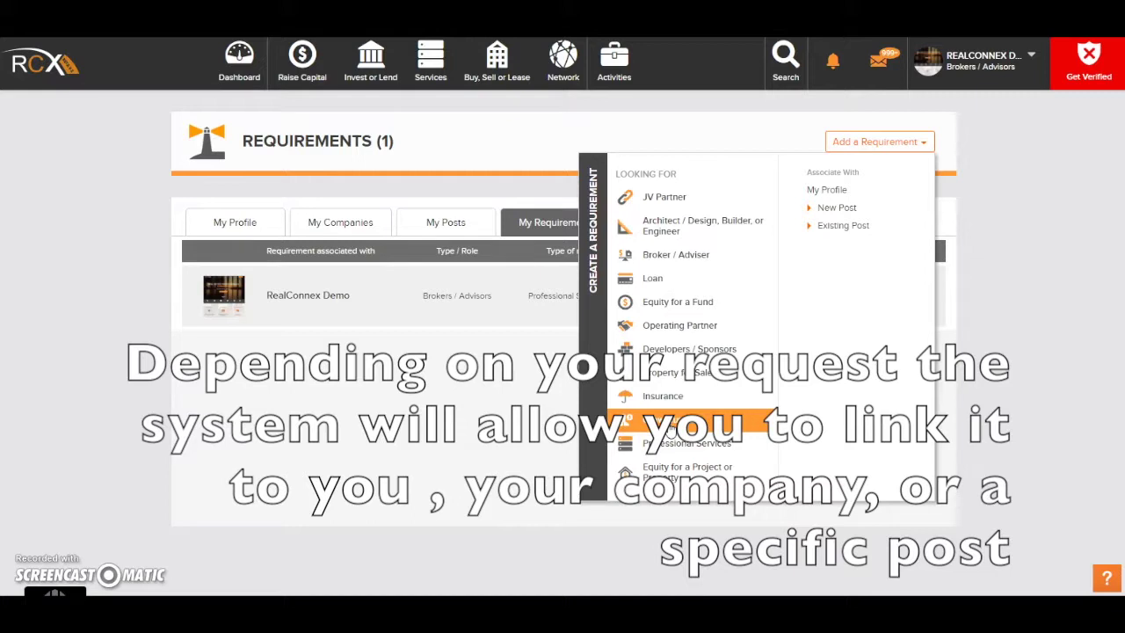
pyautogui.click(676, 448)
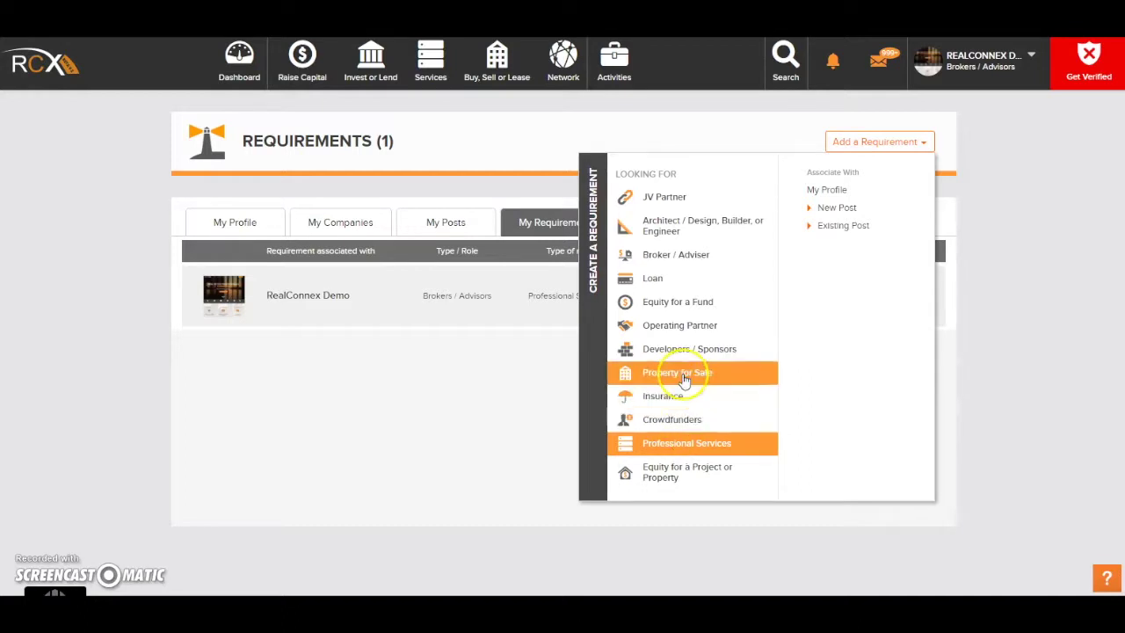
# Create an Insurance requirement associated with My Profile
pyautogui.click(670, 401)
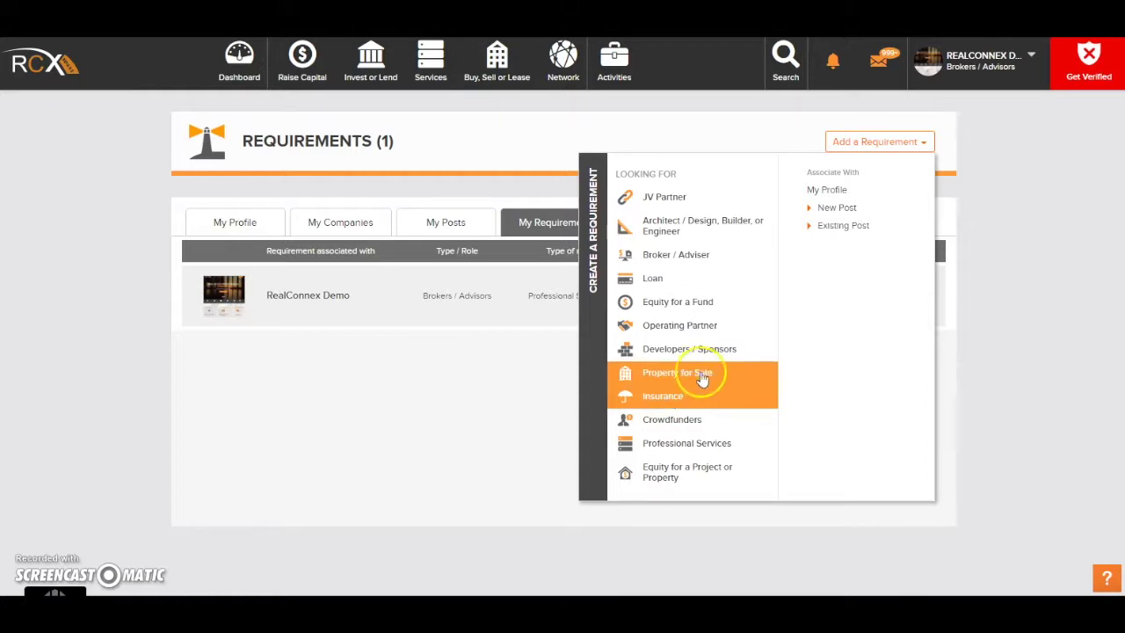
pyautogui.click(826, 190)
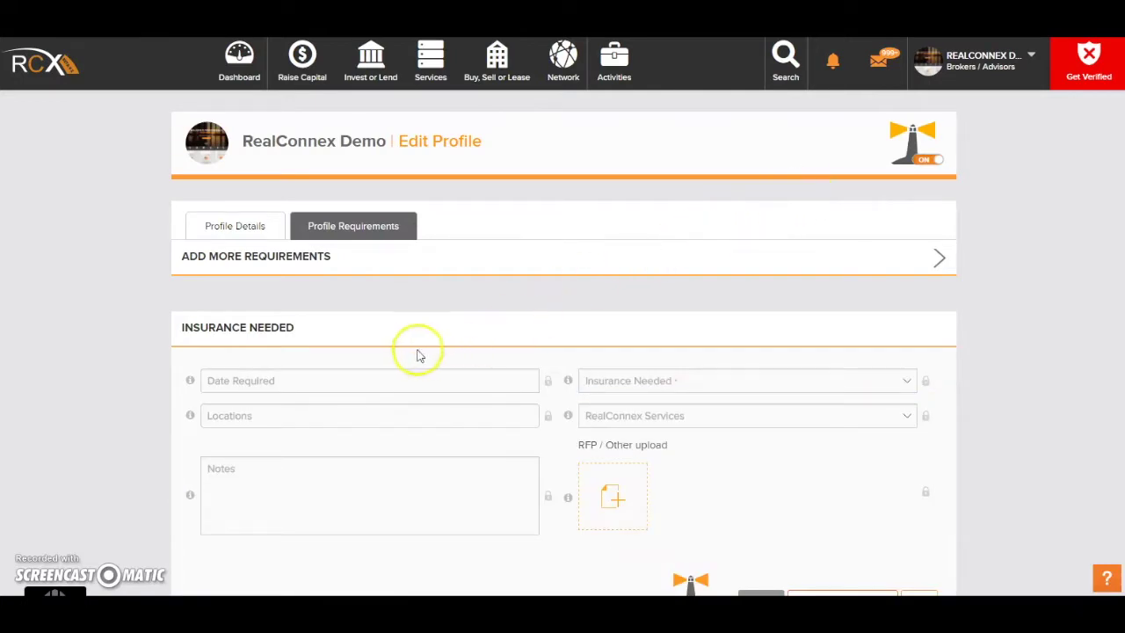
# Set the insurance requirement's Date Required to 2017-06-01
pyautogui.click(283, 384)
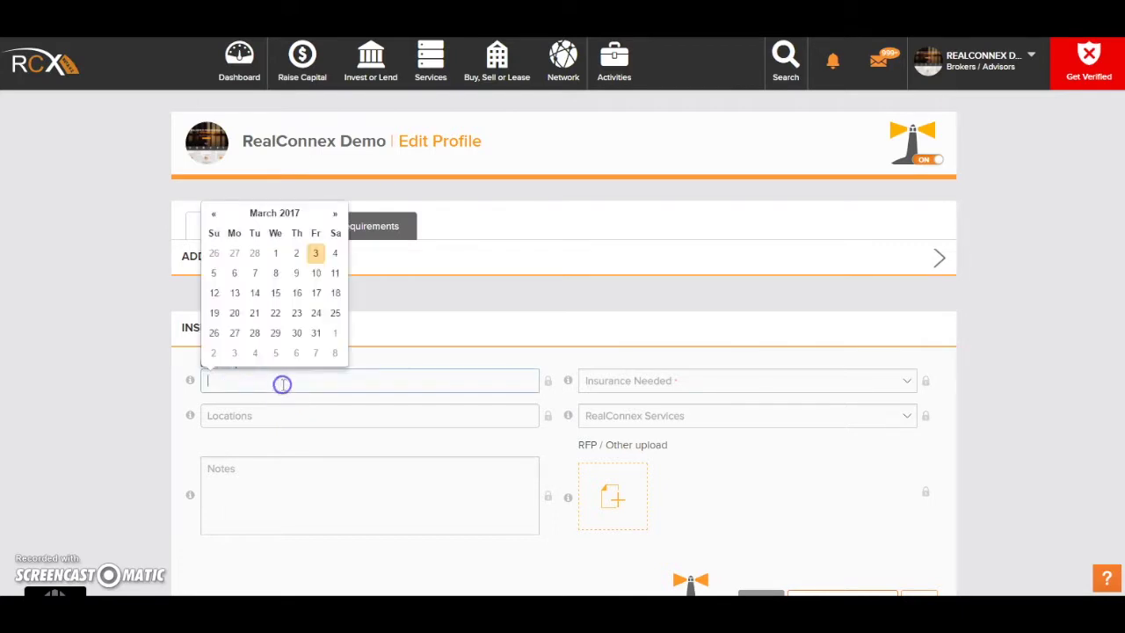
pyautogui.click(339, 213)
pyautogui.click(339, 214)
pyautogui.click(339, 213)
pyautogui.click(296, 253)
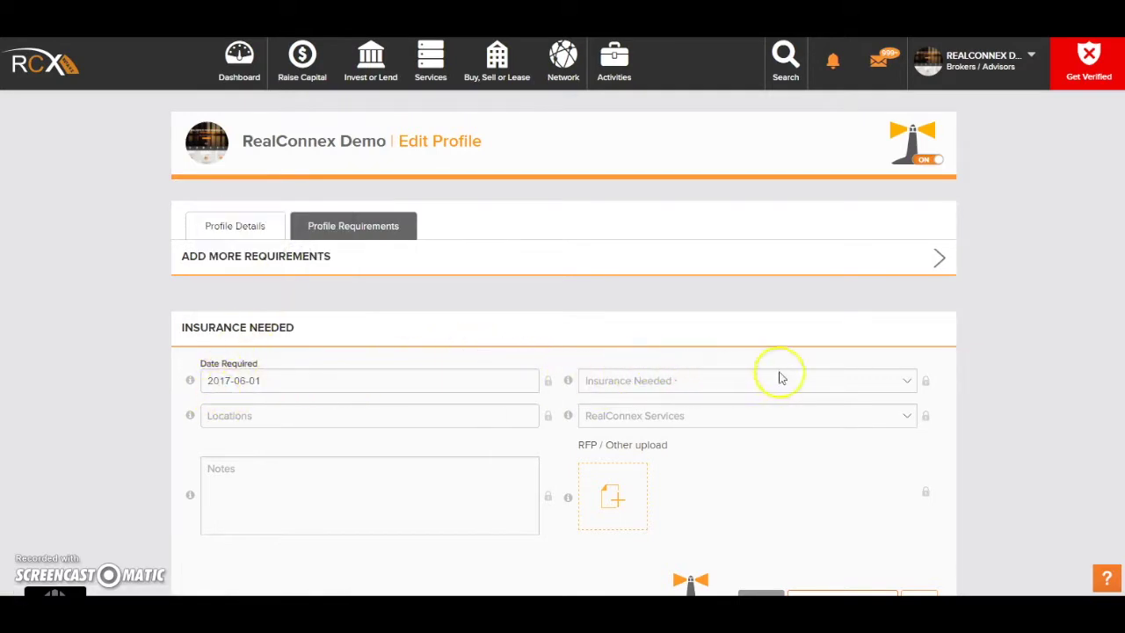
# Choose Earthquake as the type of insurance needed
pyautogui.click(905, 380)
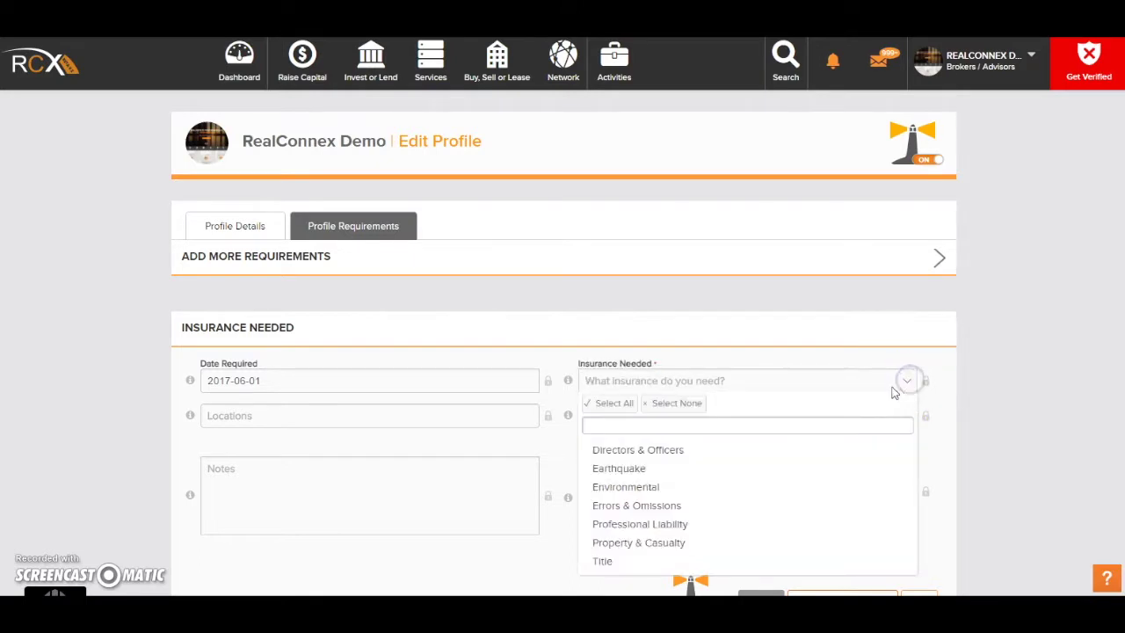
pyautogui.click(770, 471)
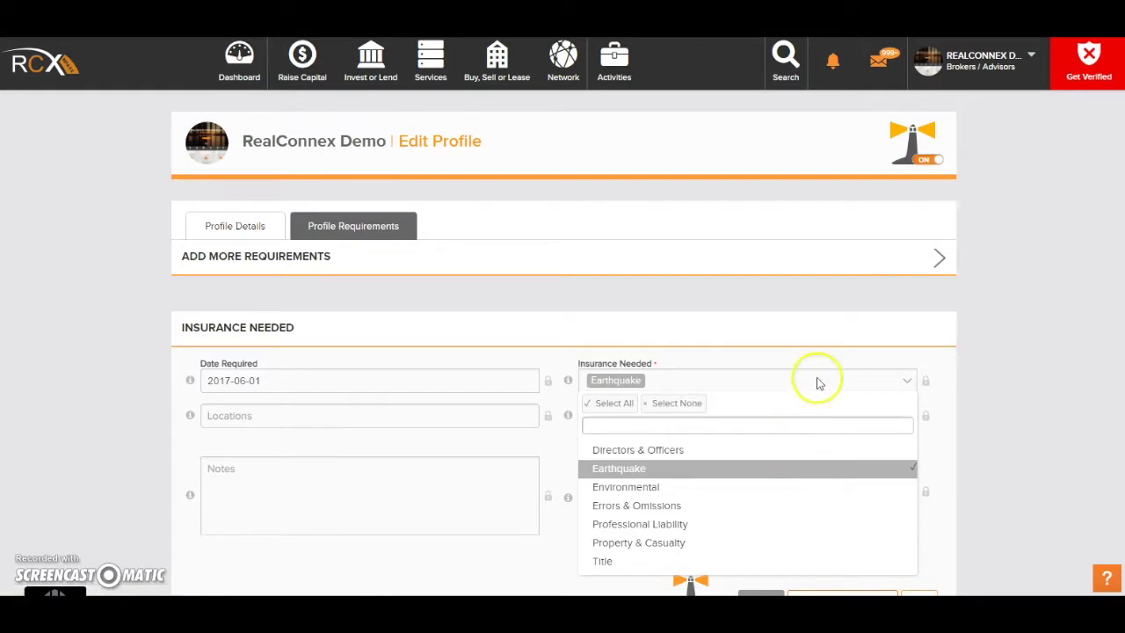
pyautogui.click(811, 334)
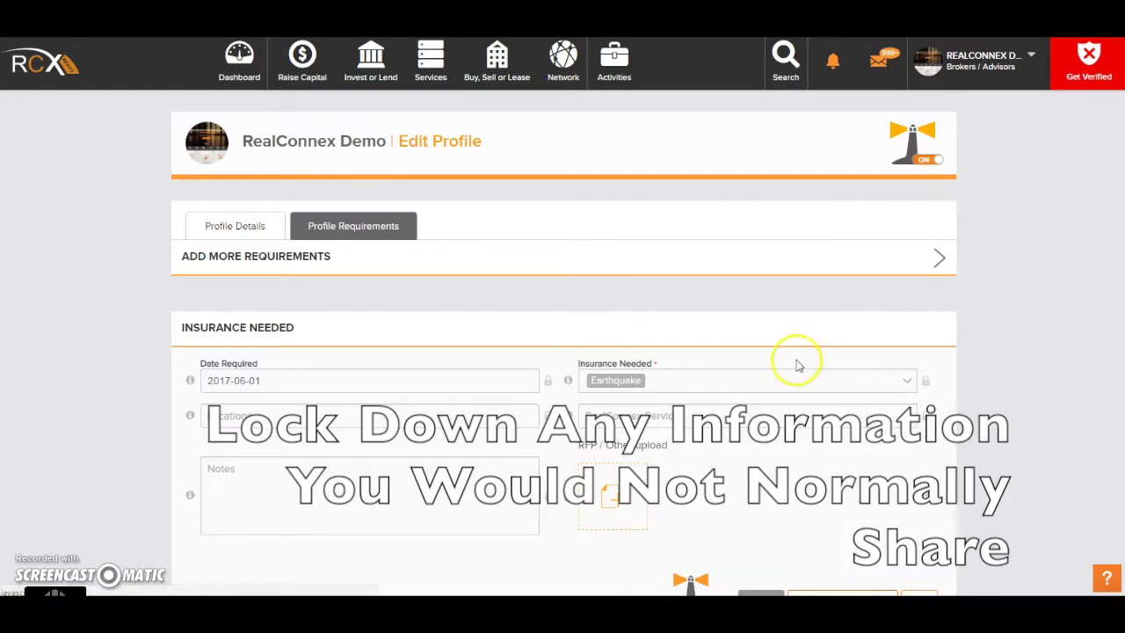
# Set the insurance requirement's location to New York, NY, USA
pyautogui.click(388, 418)
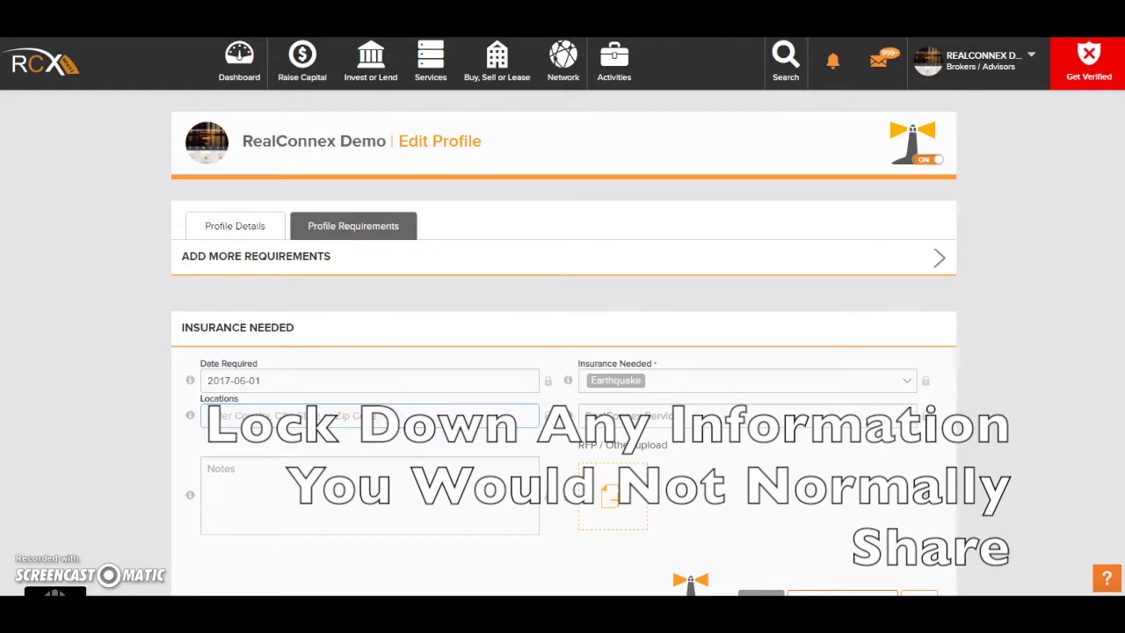
pyautogui.write('1000')
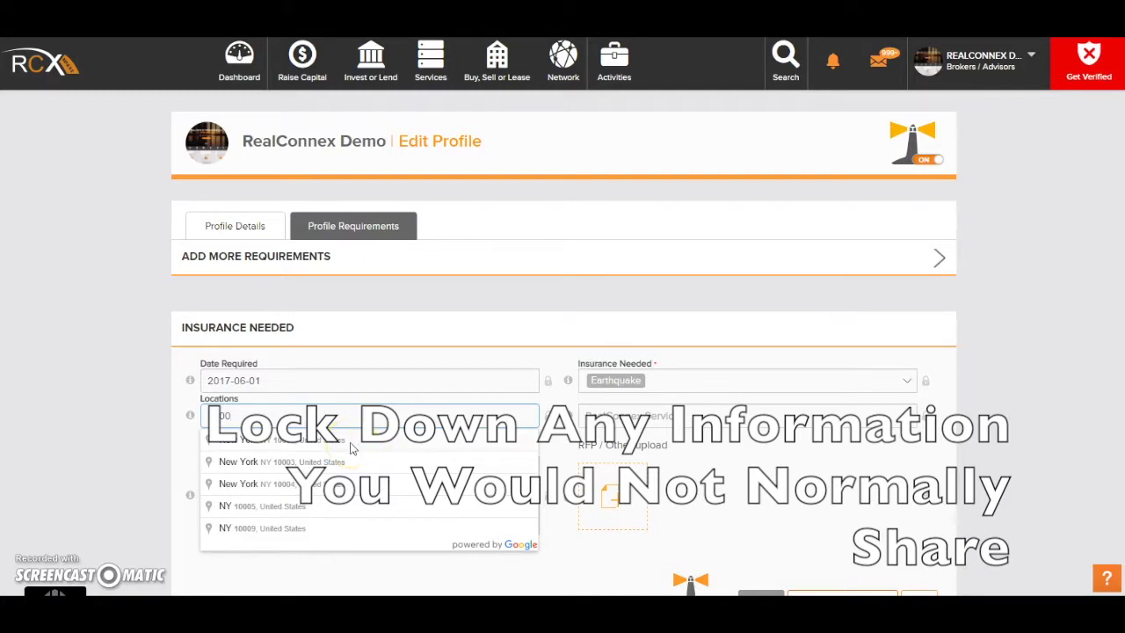
pyautogui.press('BackSpace')
pyautogui.press('BackSpace')
pyautogui.press('BackSpace')
pyautogui.write('n')
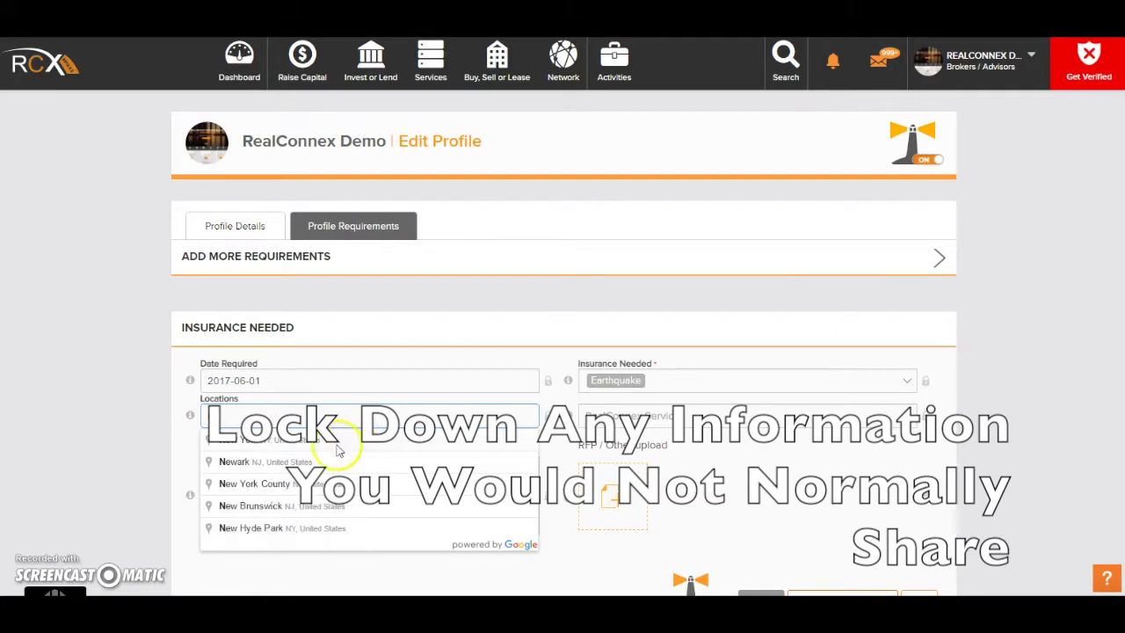
pyautogui.click(336, 441)
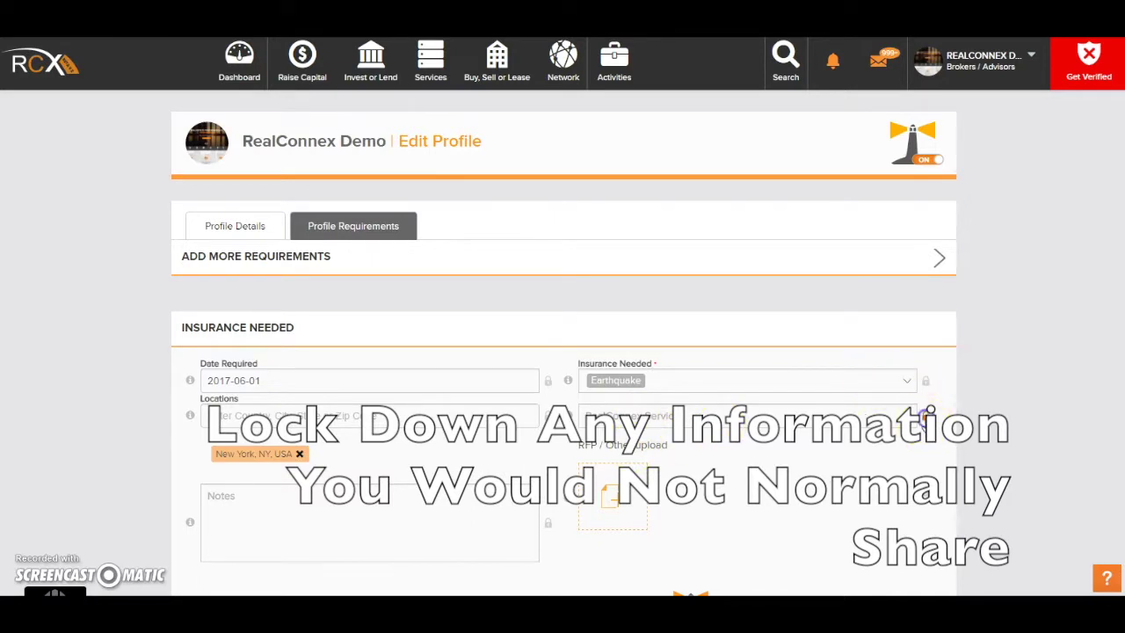
# Try locking the Insurance Needed and RealConnex Services fields, and unlock both of them again
pyautogui.click(925, 382)
pyautogui.click(927, 416)
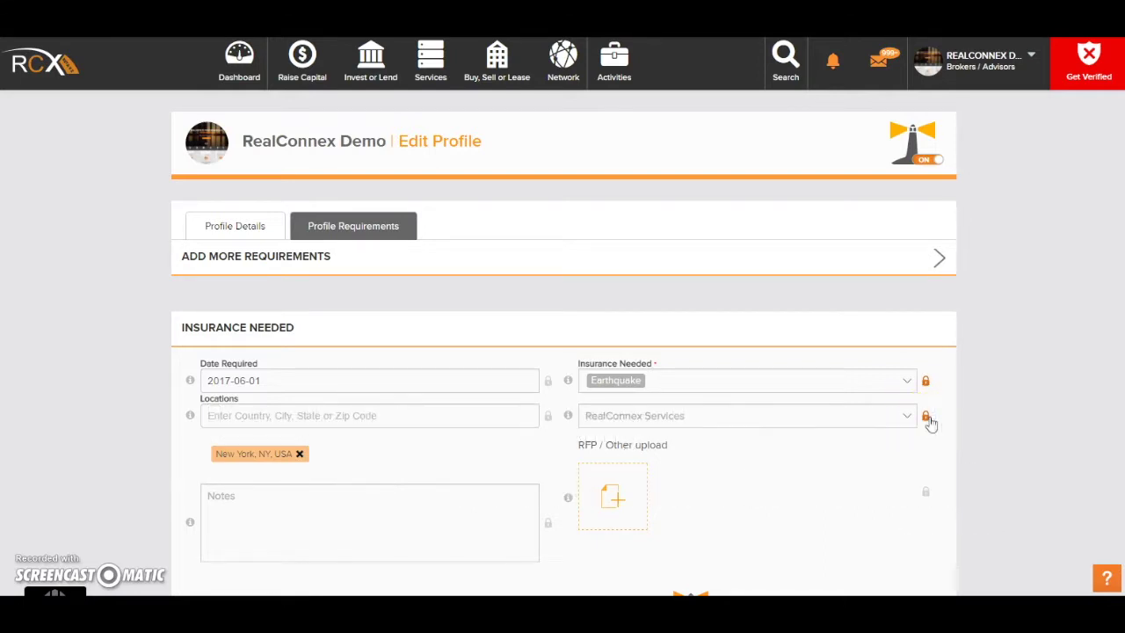
pyautogui.click(924, 385)
# Check the hints for RealConnex Services and Insurance Needed, and choose Lighthouse Match as the RealConnex service
pyautogui.click(569, 415)
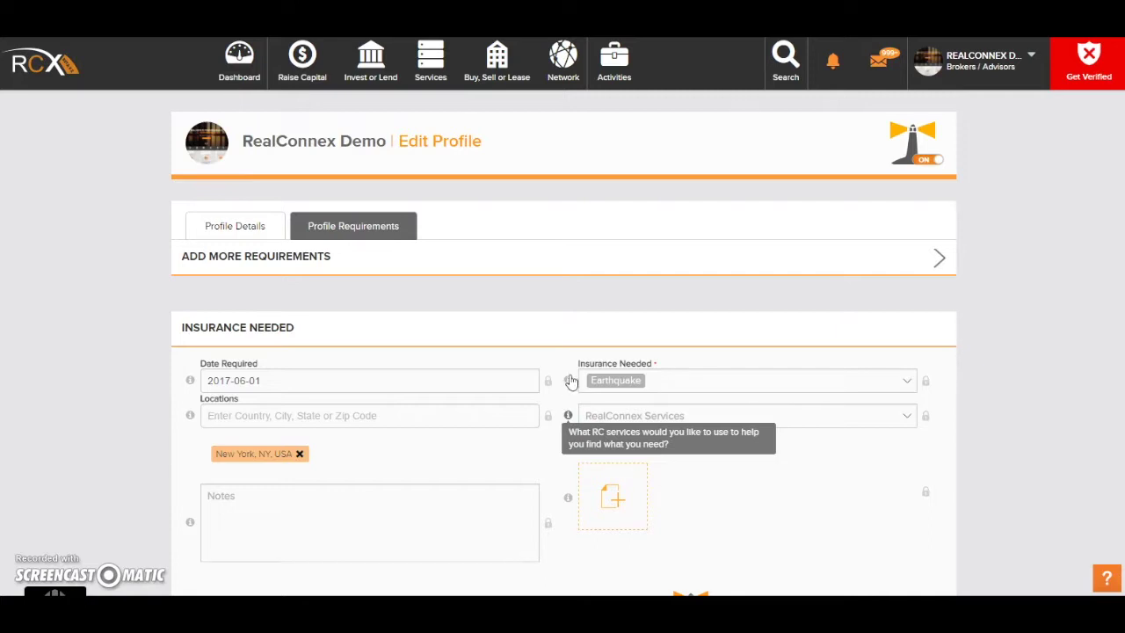
pyautogui.click(569, 383)
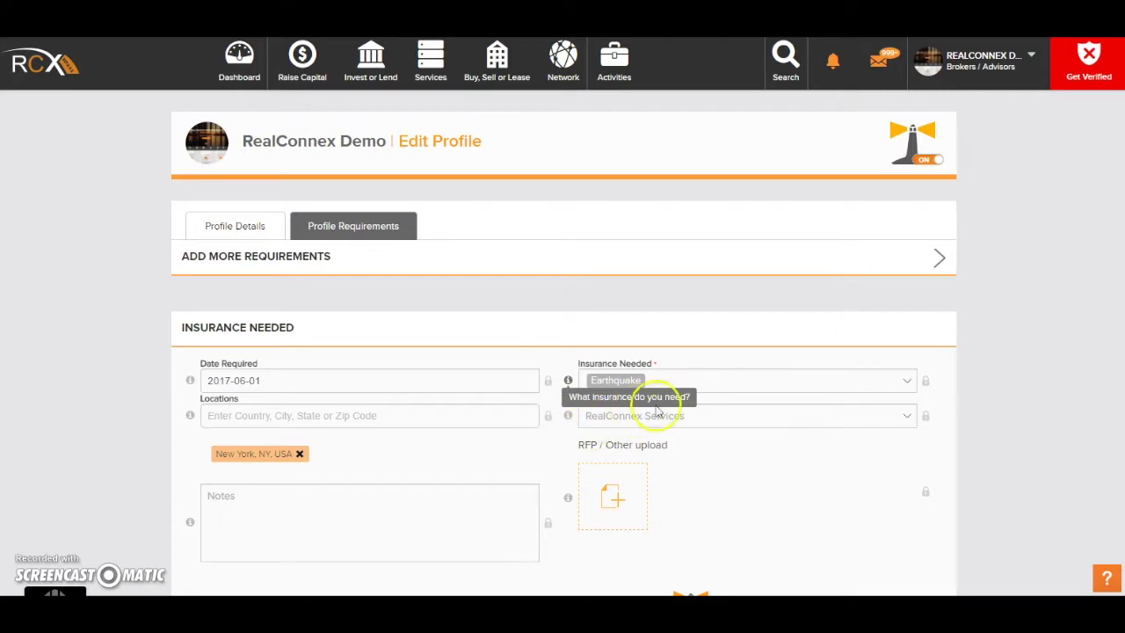
pyautogui.click(908, 415)
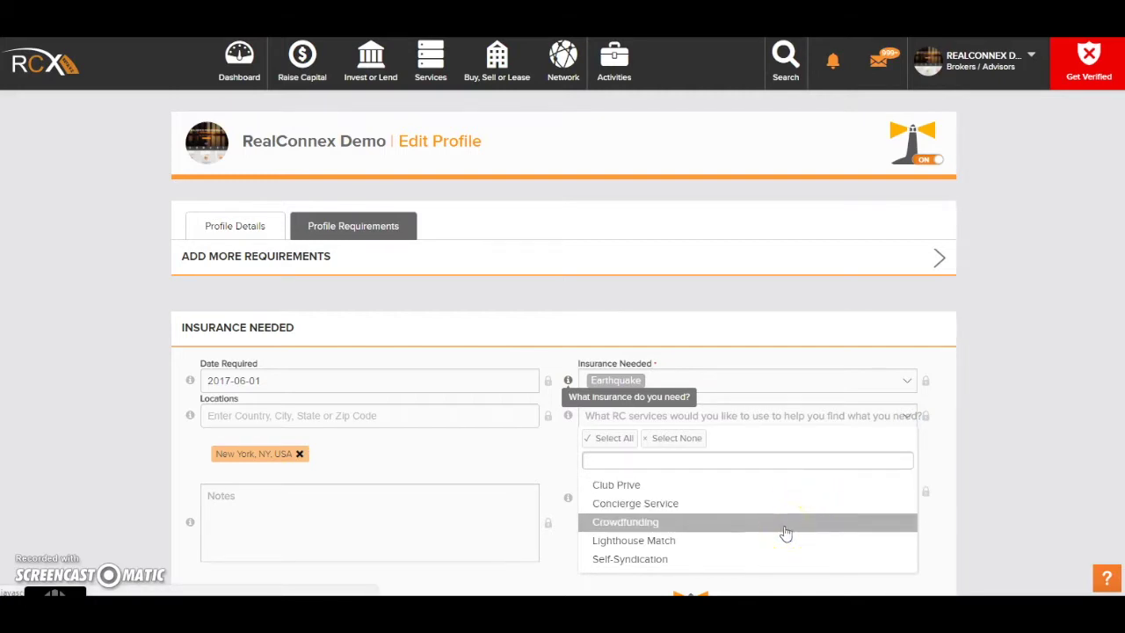
pyautogui.click(733, 544)
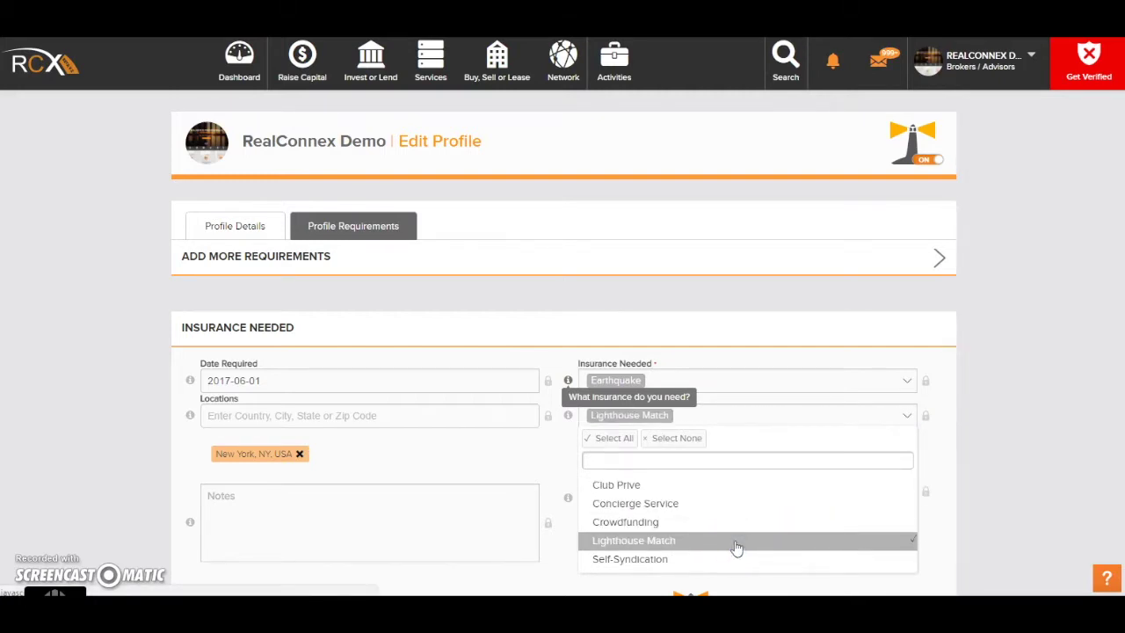
pyautogui.click(778, 349)
# Enter the note "Looking for funding." and save the insurance requirement without publishing the profile
pyautogui.click(259, 512)
pyautogui.click(307, 525)
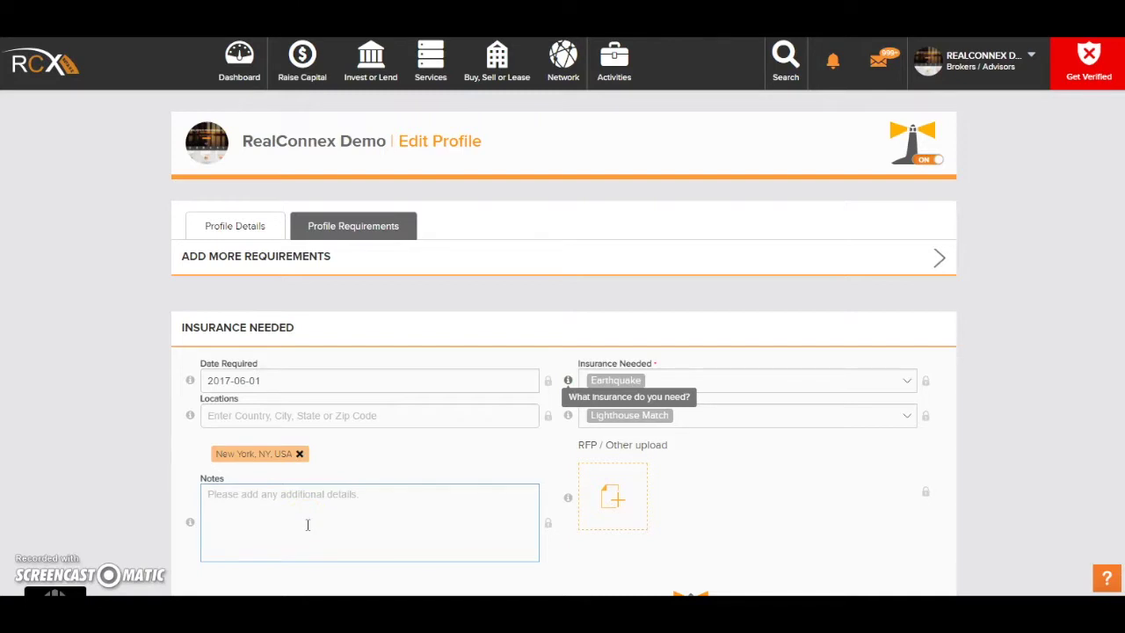
pyautogui.write('Looking for funding.')
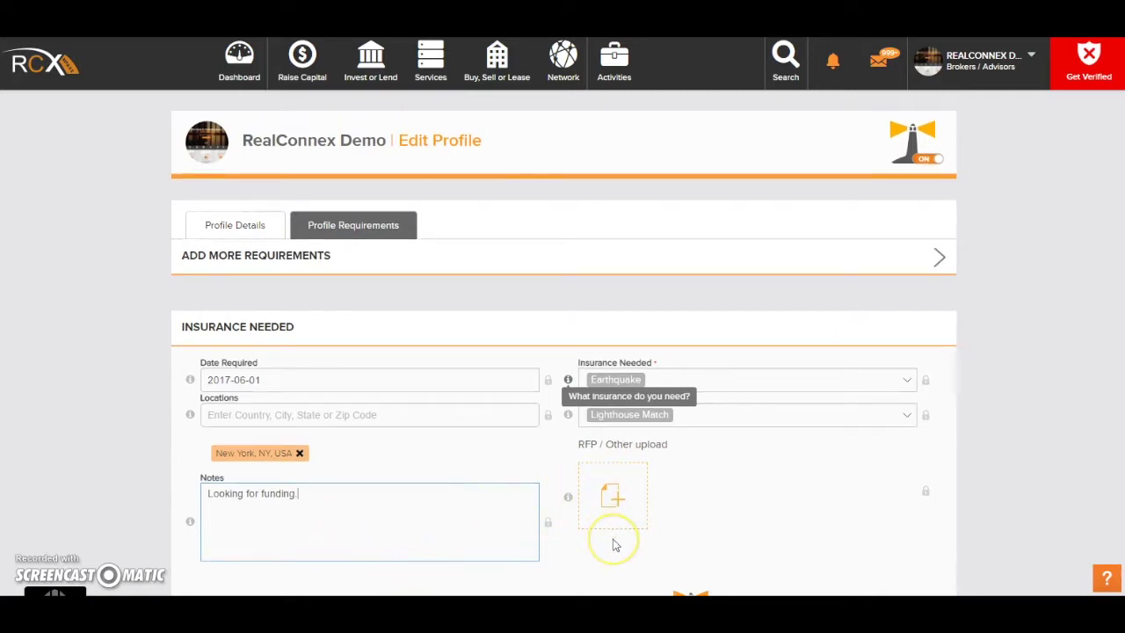
pyautogui.scroll(-3, 613, 542)
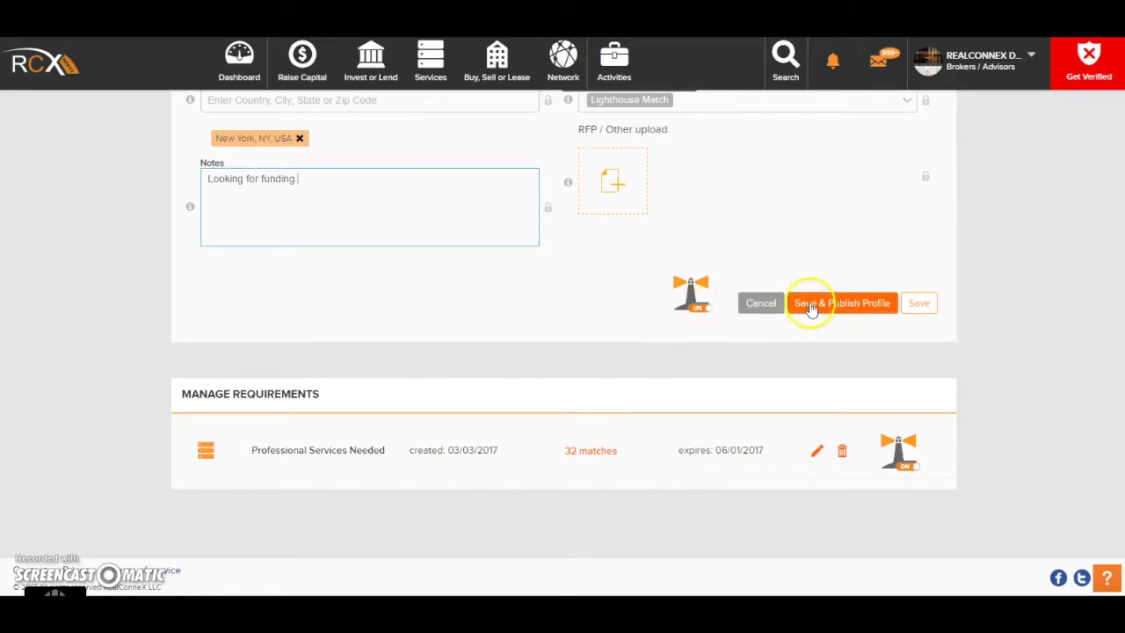
pyautogui.click(919, 304)
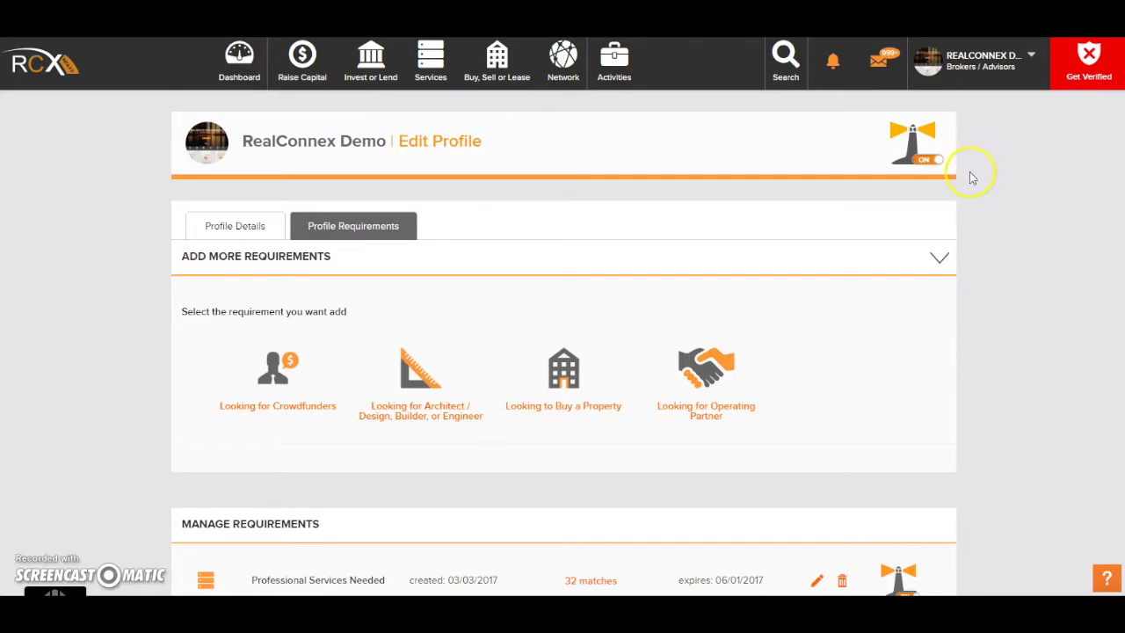
# Open the "Looking to invest" equity post from My Posts for editing and show its Post Requirements
pyautogui.click(1002, 55)
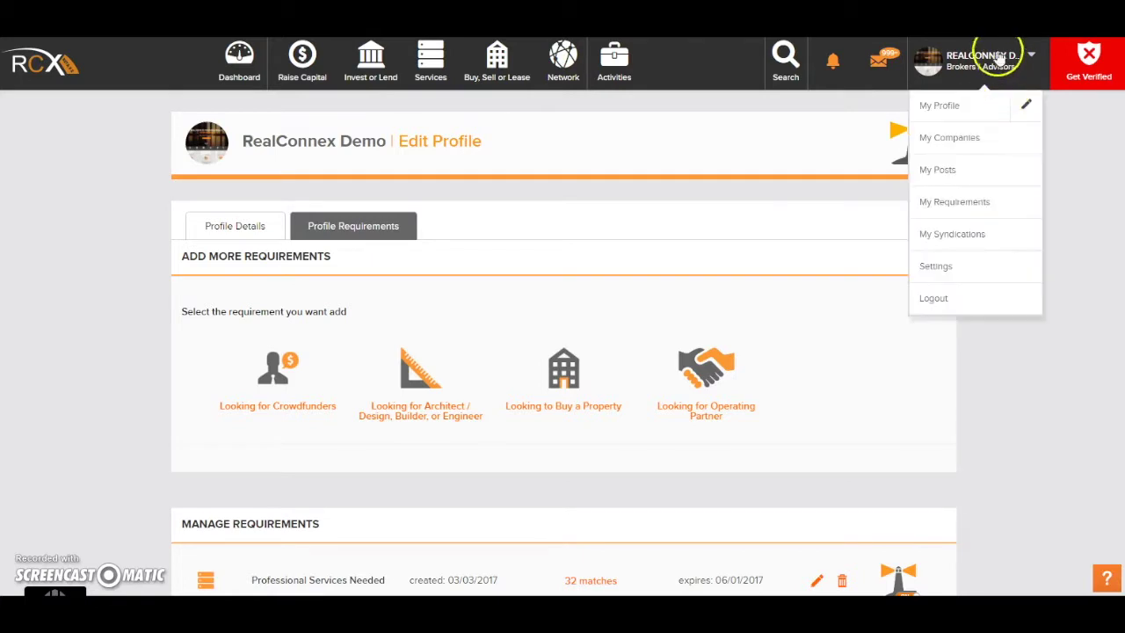
pyautogui.click(944, 171)
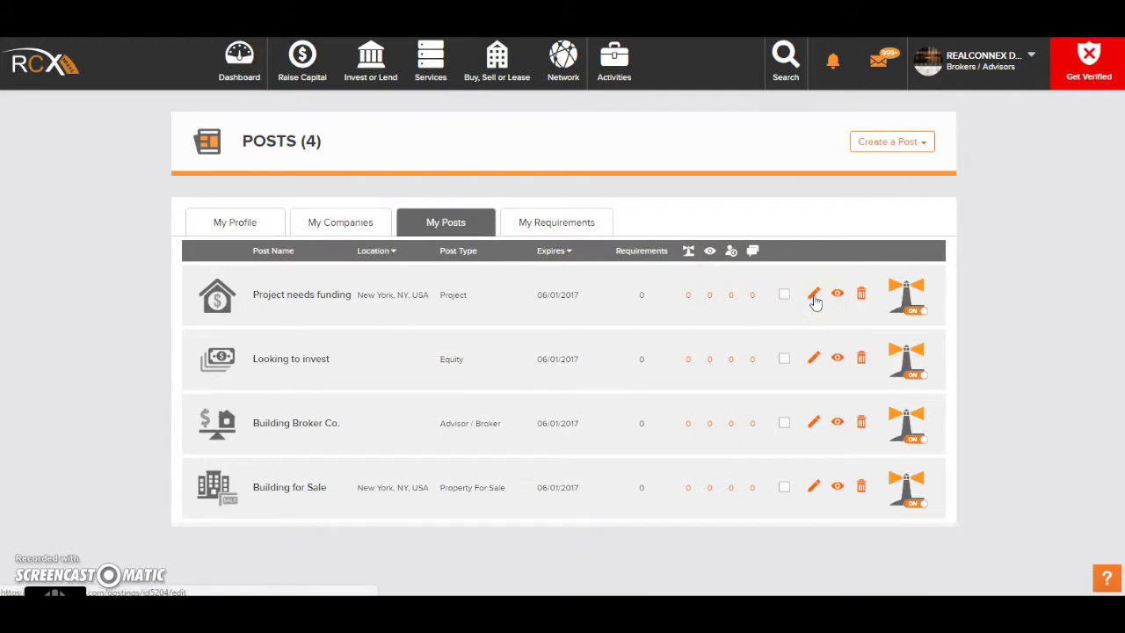
pyautogui.click(811, 360)
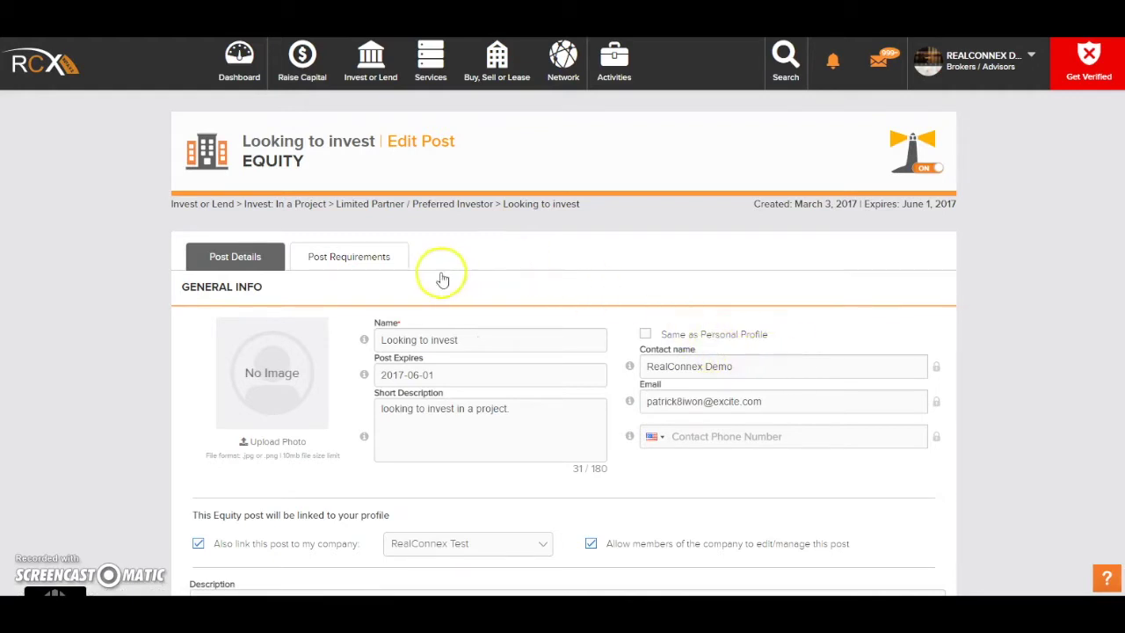
pyautogui.click(330, 257)
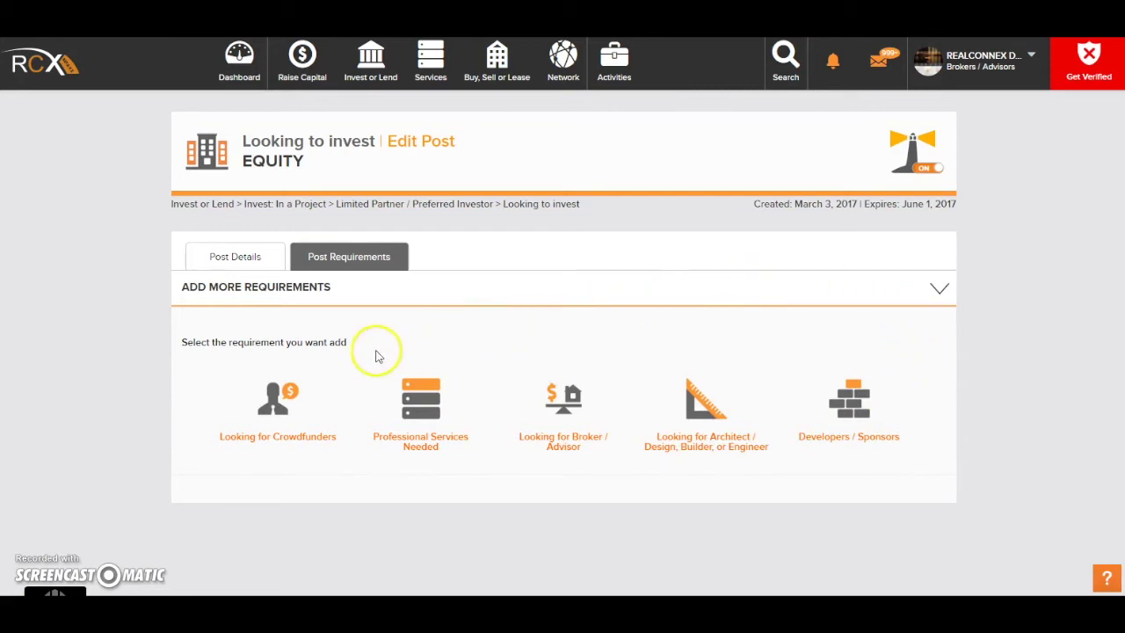
# Add a Professional Services Needed requirement to the post, choosing Accountant as the service and locking that field
pyautogui.click(423, 445)
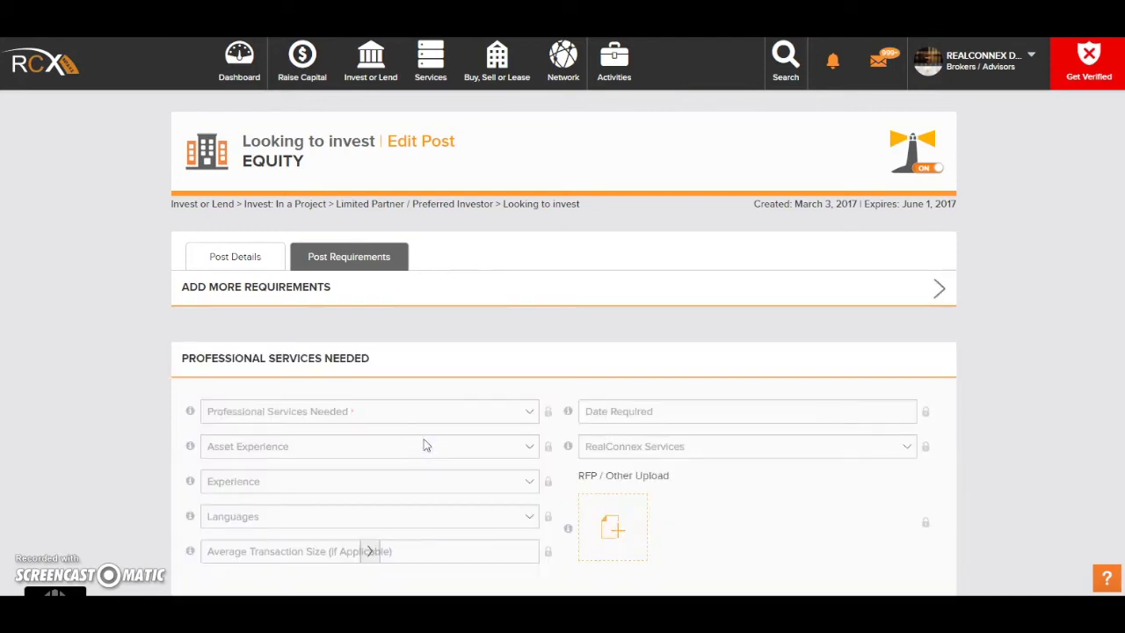
pyautogui.scroll(-3, 424, 445)
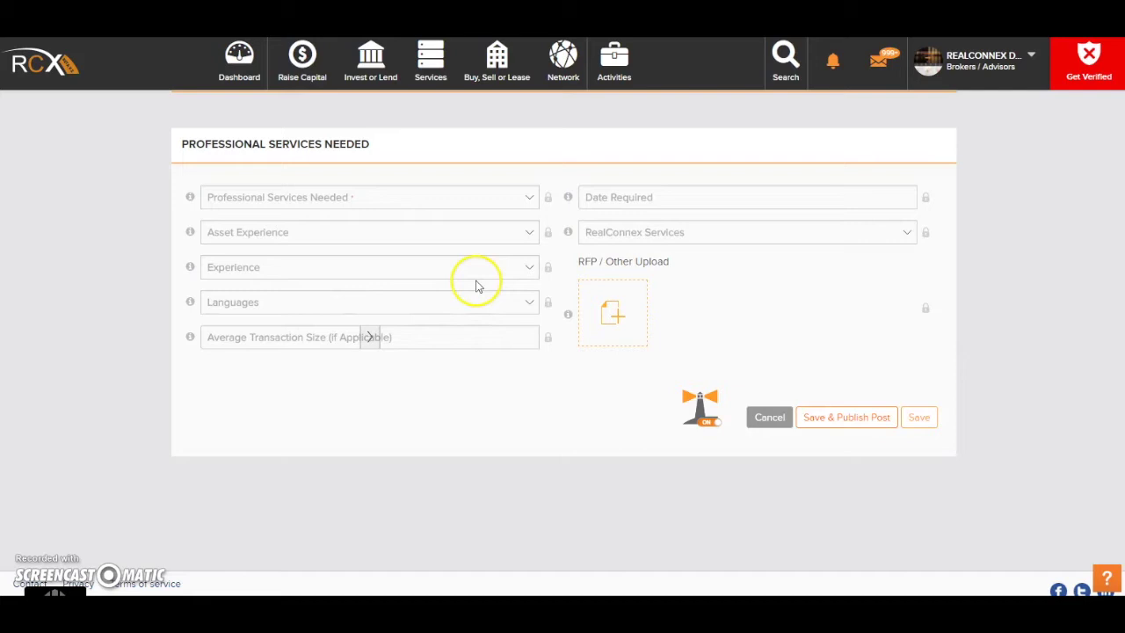
pyautogui.click(527, 198)
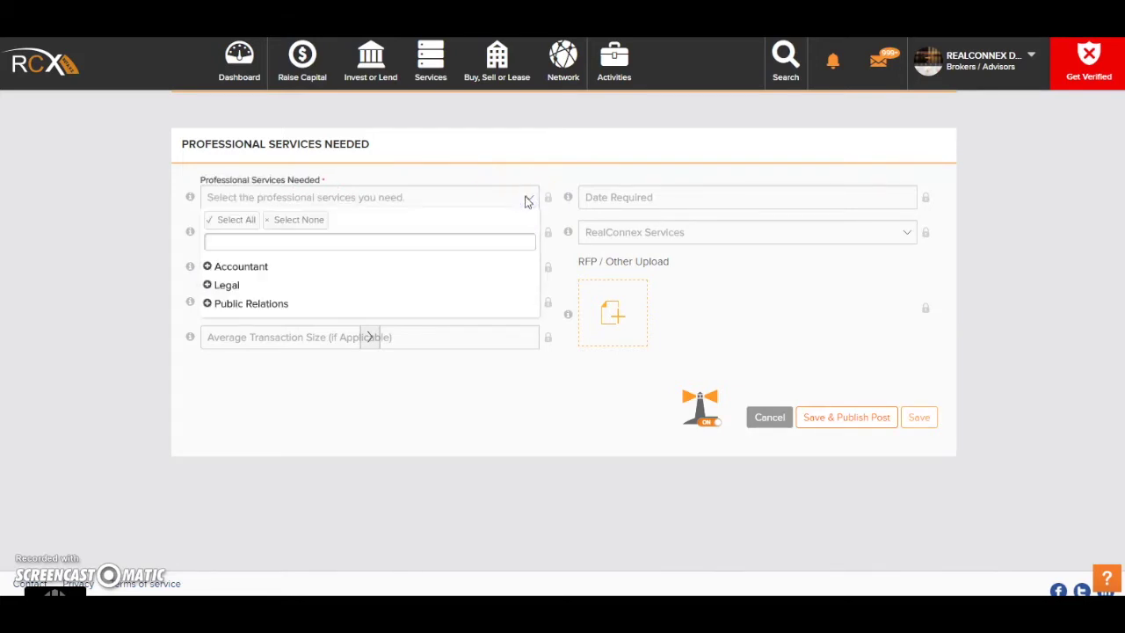
pyautogui.click(437, 269)
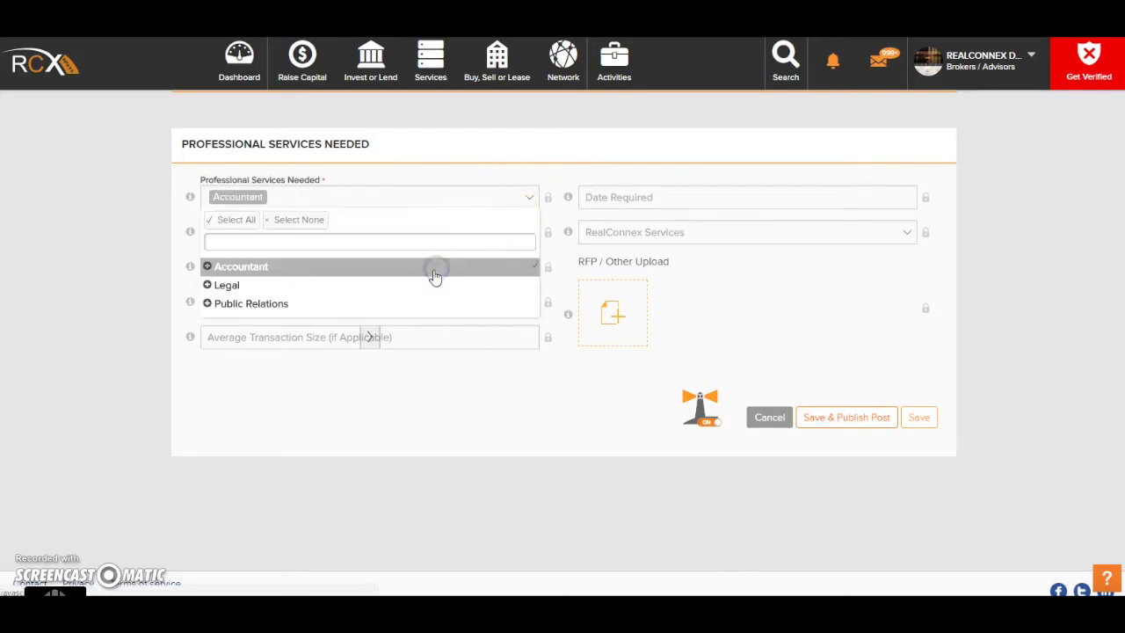
pyautogui.click(472, 176)
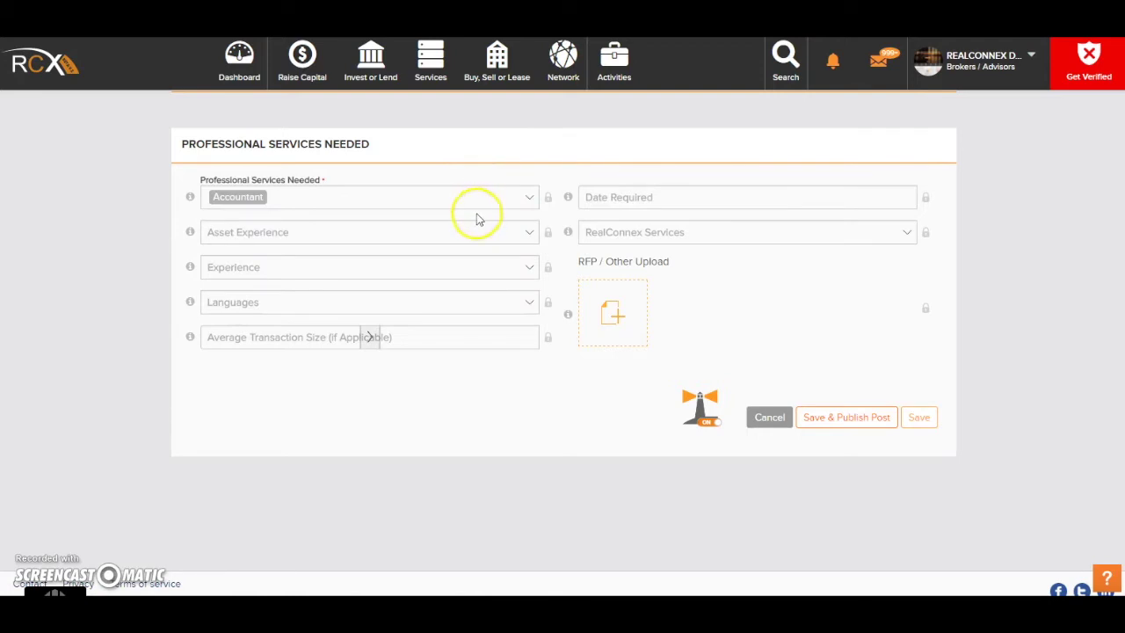
pyautogui.click(547, 203)
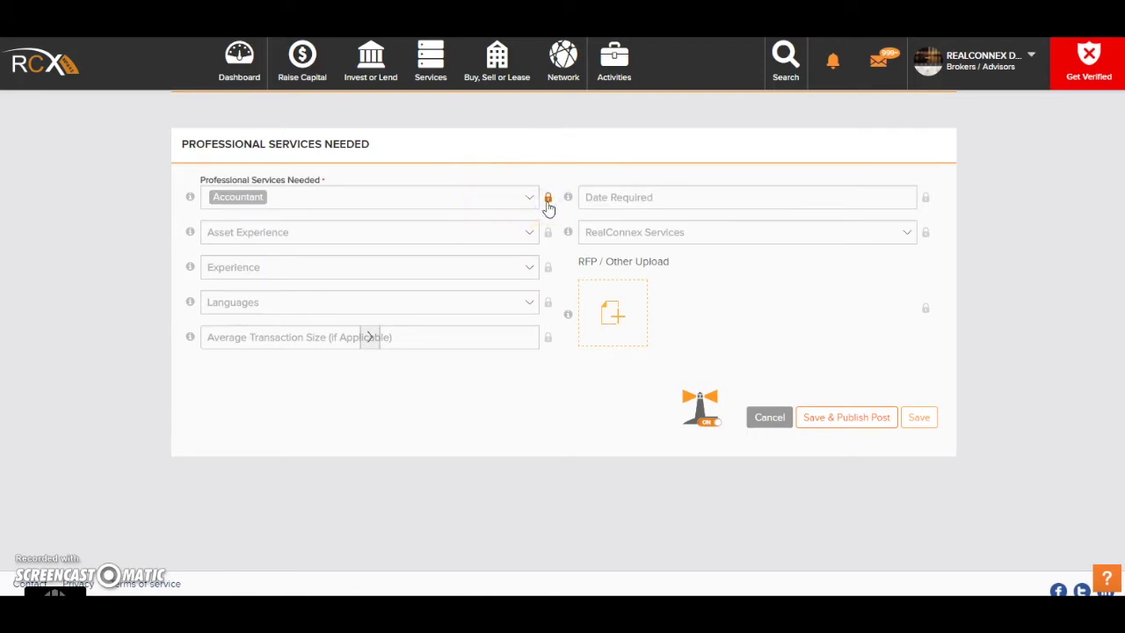
# Check the Date Required hint and set the professional services requirement's date to 2017-06-01
pyautogui.click(568, 198)
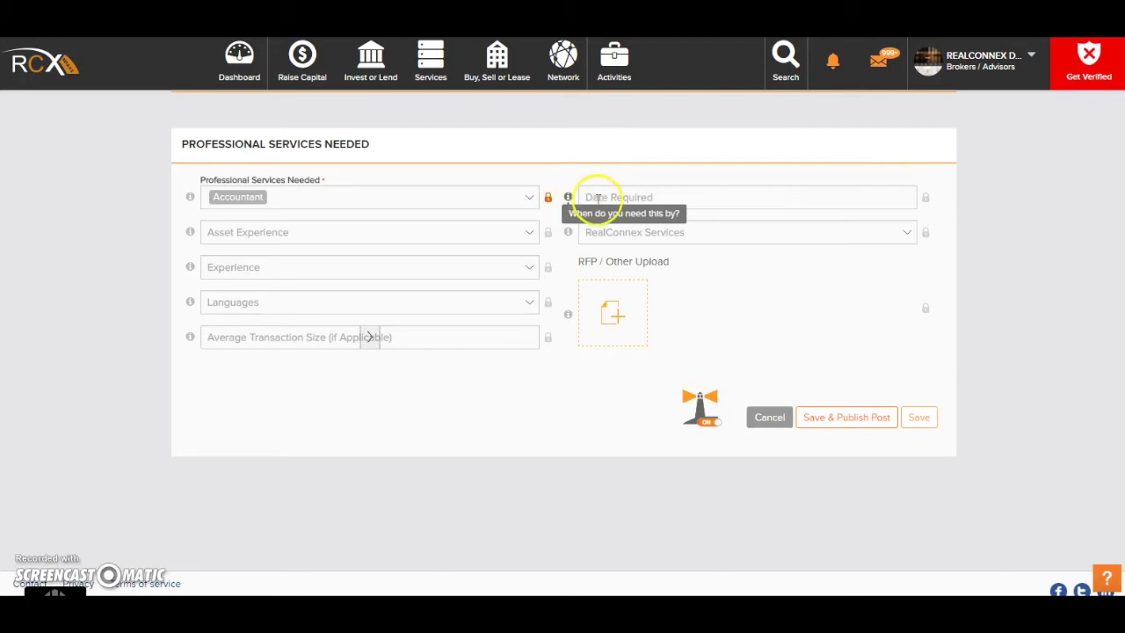
pyautogui.click(715, 196)
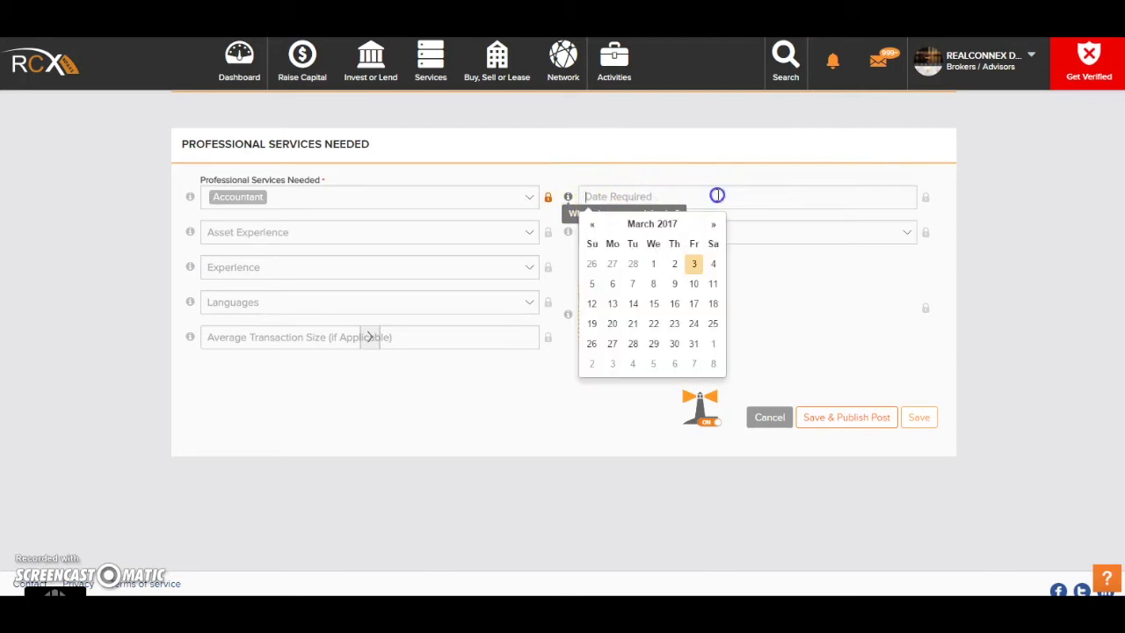
pyautogui.click(716, 225)
pyautogui.click(716, 225)
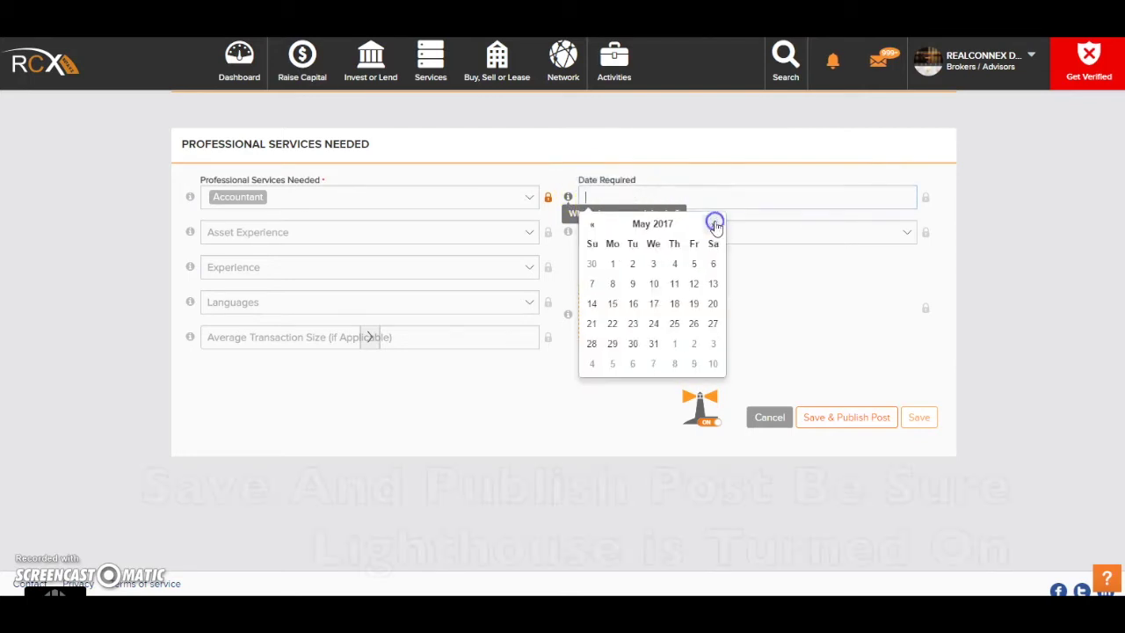
pyautogui.click(715, 225)
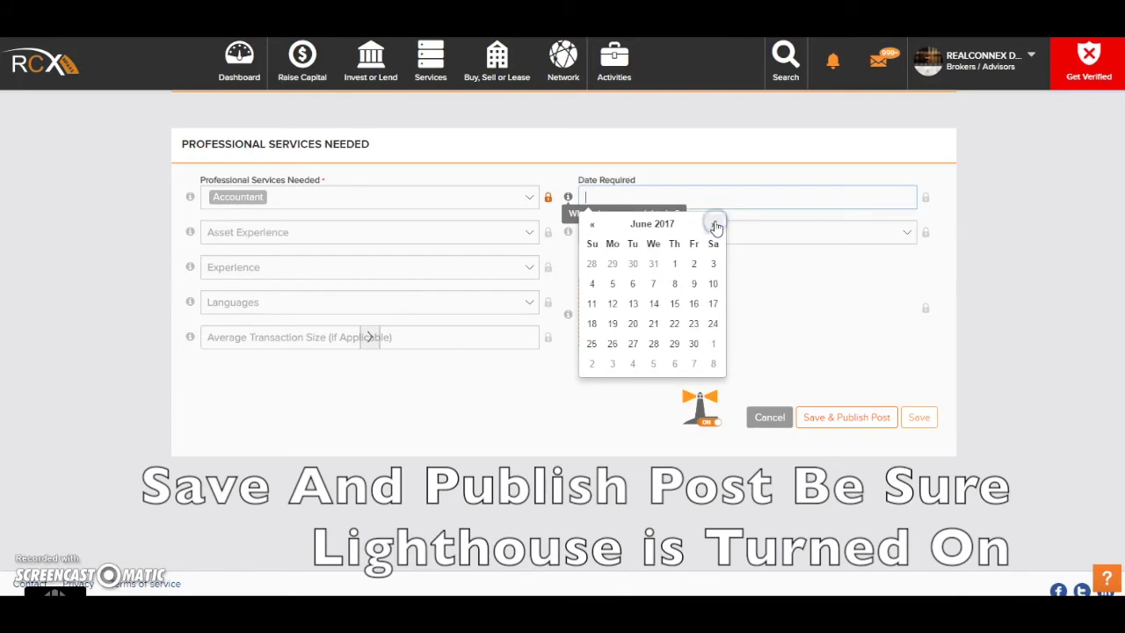
pyautogui.click(674, 264)
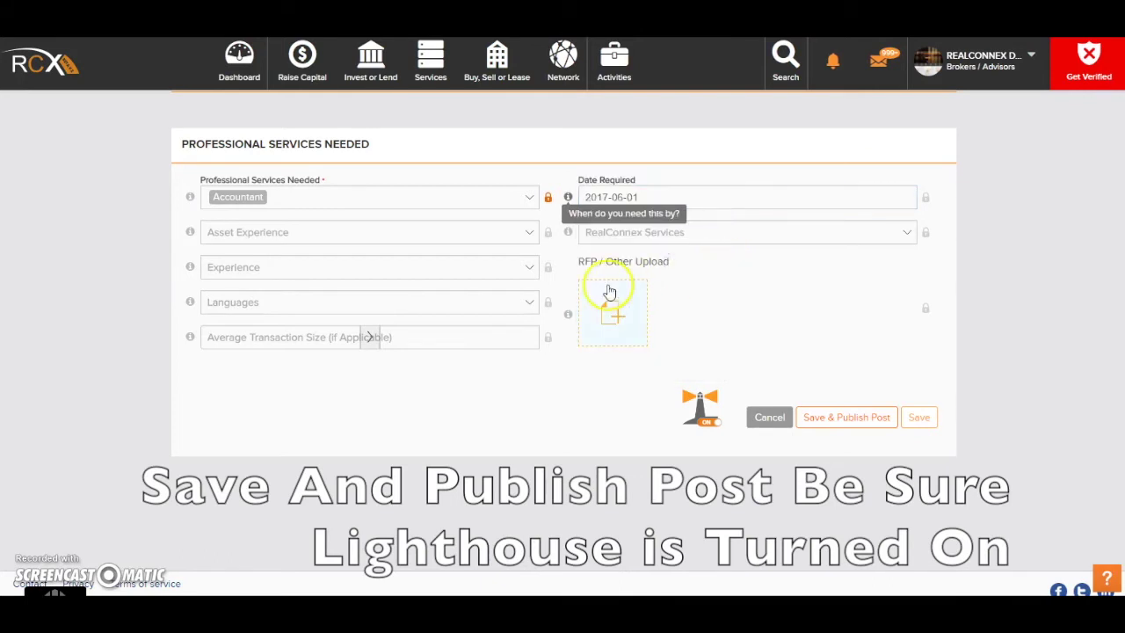
# Look over the Asset Experience options without choosing any, and save the professional services requirement
pyautogui.click(530, 234)
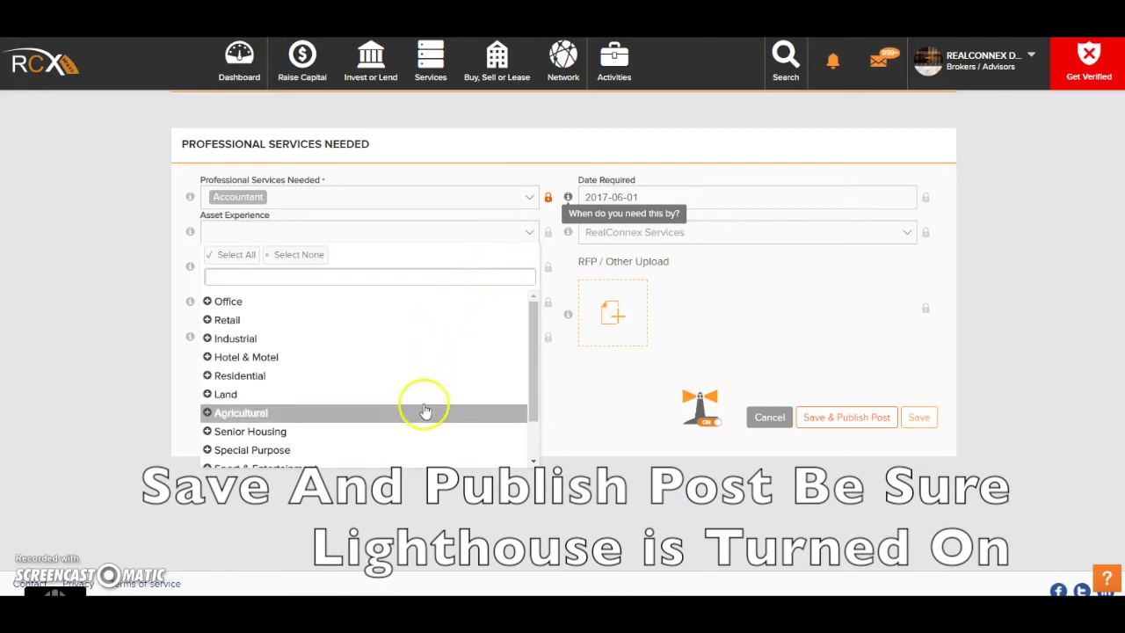
pyautogui.click(580, 425)
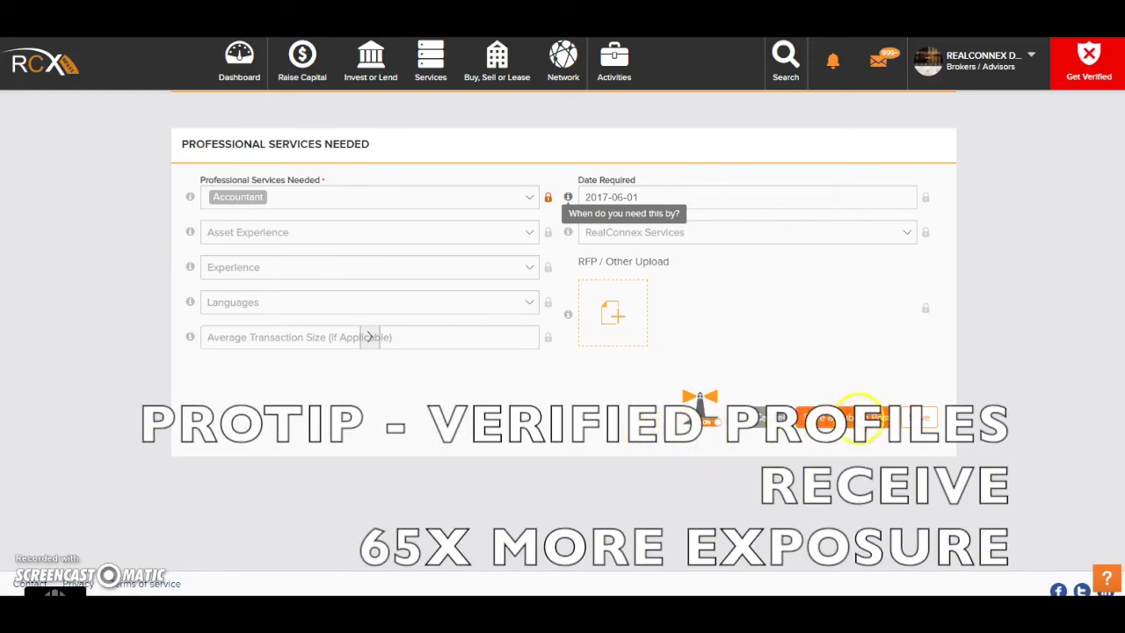
pyautogui.click(920, 419)
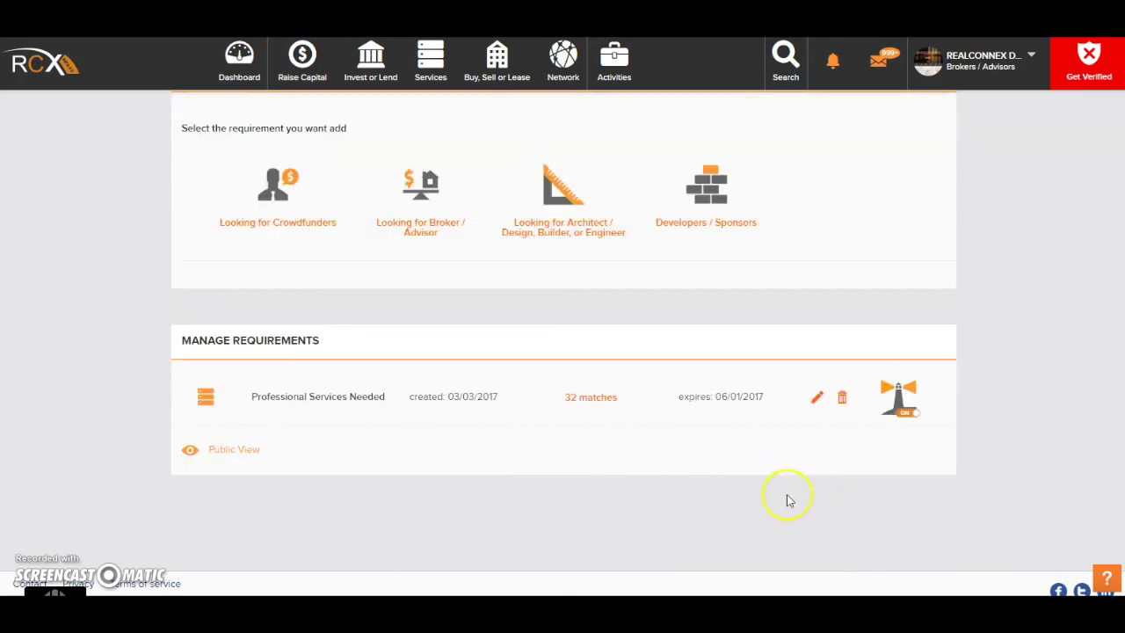